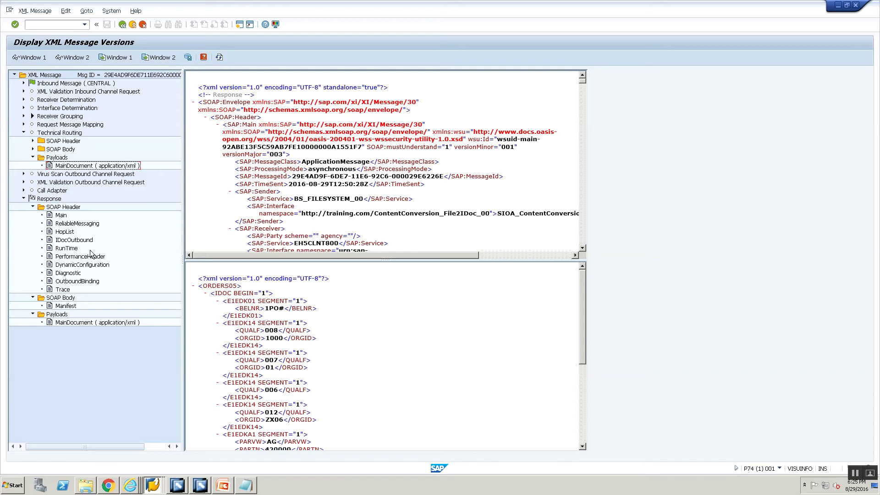
# In the Integration Builder, enable adapter-specific message attributes with File Name on channel CC_ContentConversion_File2IDoc_Sender_00 and save it.
pyautogui.click(177, 485)
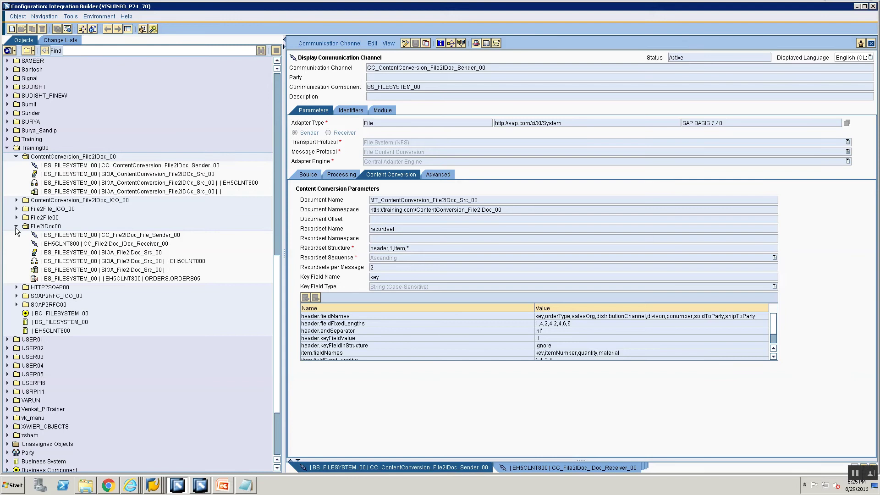
pyautogui.click(15, 227)
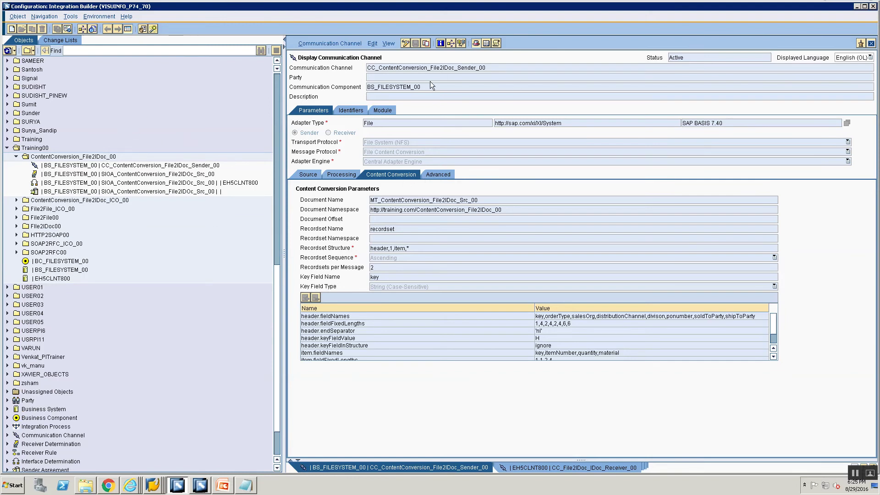
pyautogui.click(438, 174)
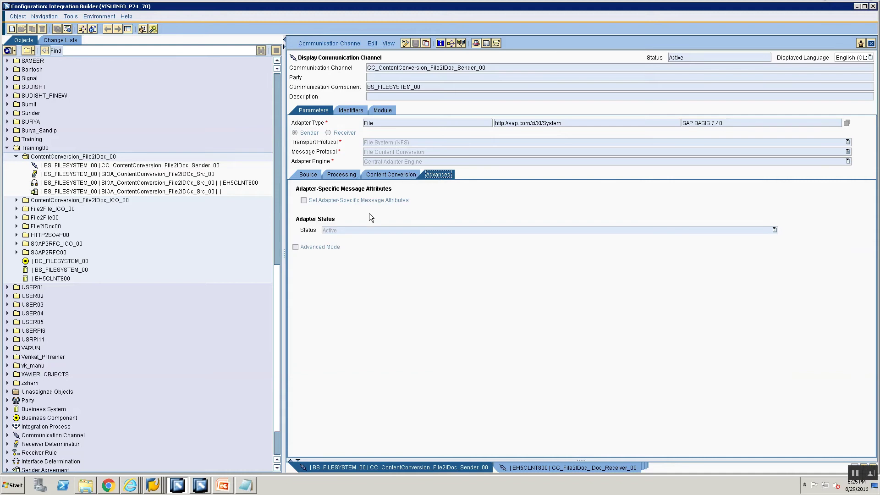
pyautogui.click(405, 43)
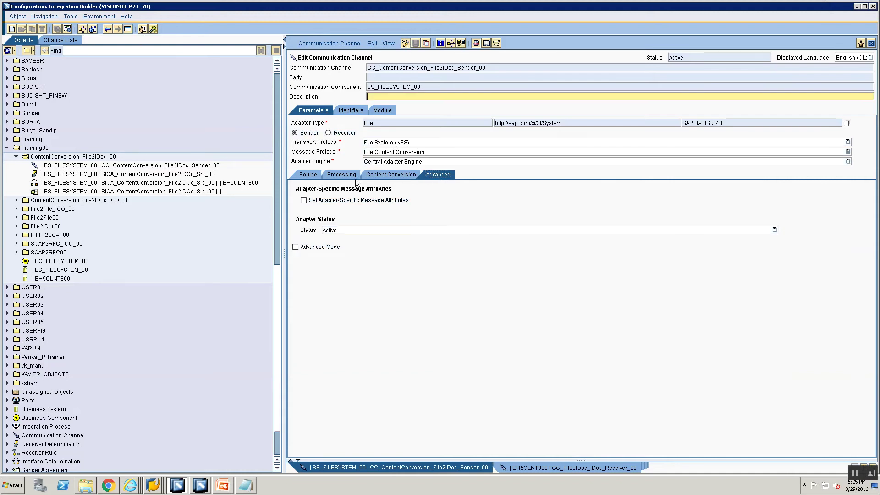
pyautogui.click(303, 200)
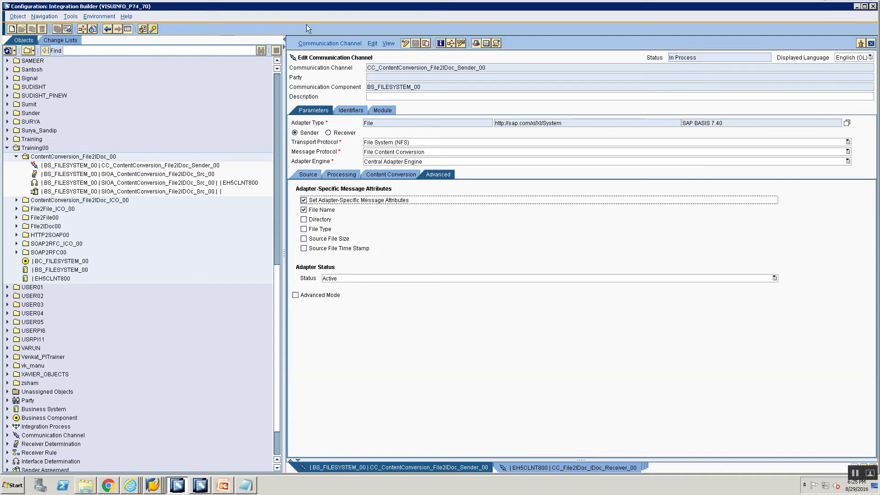
# Activate the Standard change list containing the edited sender channel and dismiss the confirmation.
pyautogui.click(316, 43)
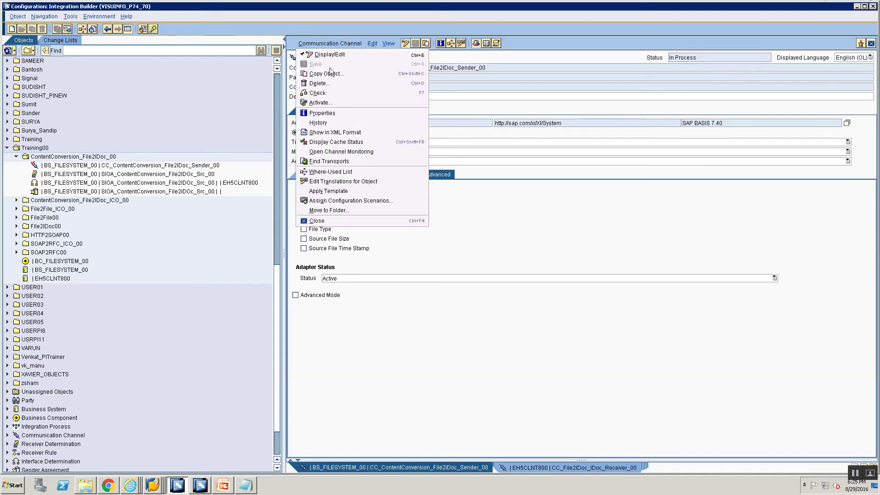
pyautogui.click(321, 103)
pyautogui.click(345, 331)
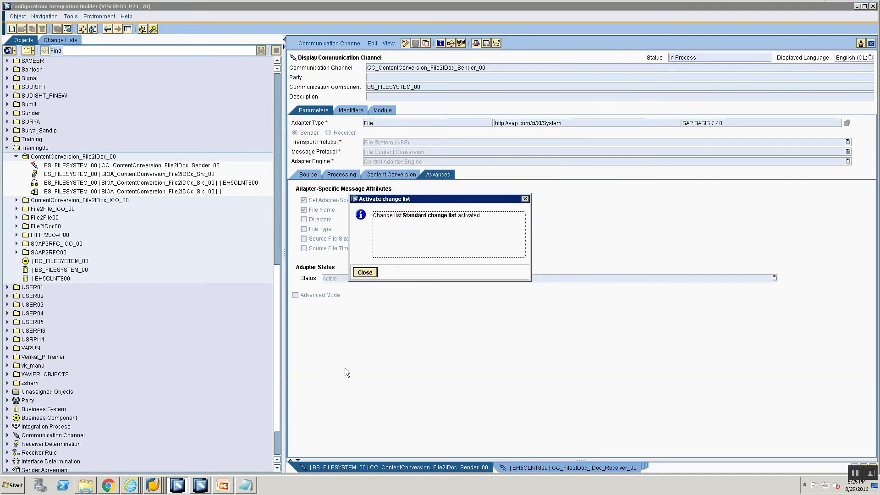
pyautogui.click(365, 272)
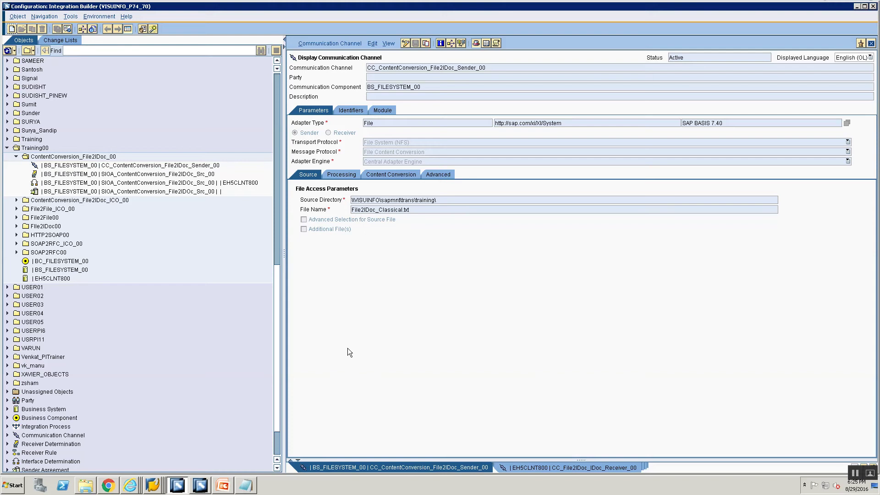
# Switch to the SAP GUI file upload and transfer File2IDoc_Classical.txt to \\VISUINFO\sapmnt\trans\training on the application server.
pyautogui.hotkey('alt', 'Tab')
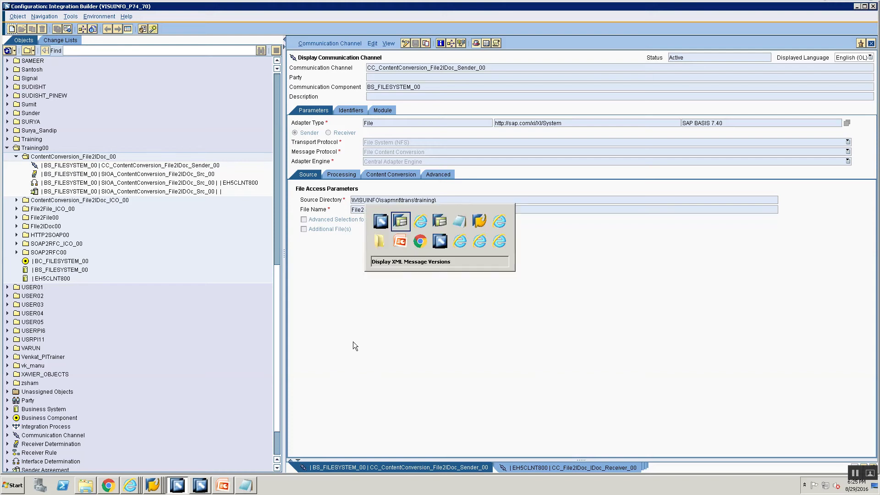
pyautogui.hotkey('alt', 'Tab')
pyautogui.hotkey('alt', 'Tab')
pyautogui.hotkey('alt', 'Tab')
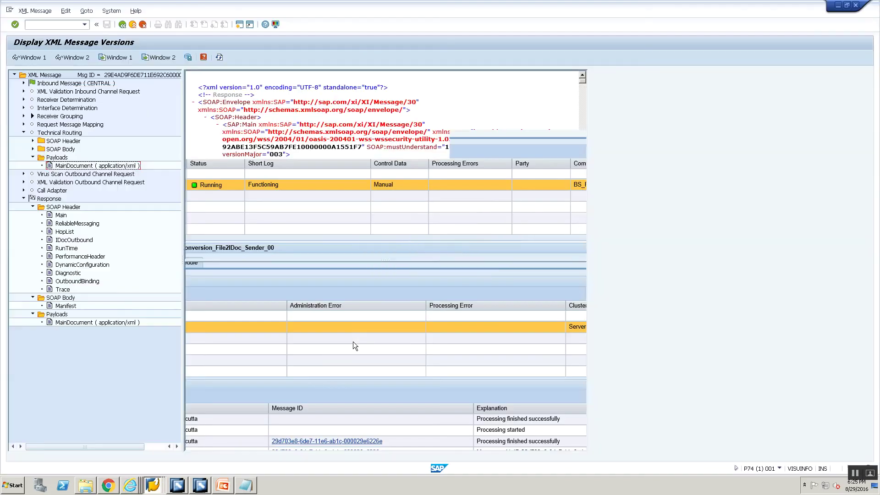
pyautogui.hotkey('alt', 'Tab')
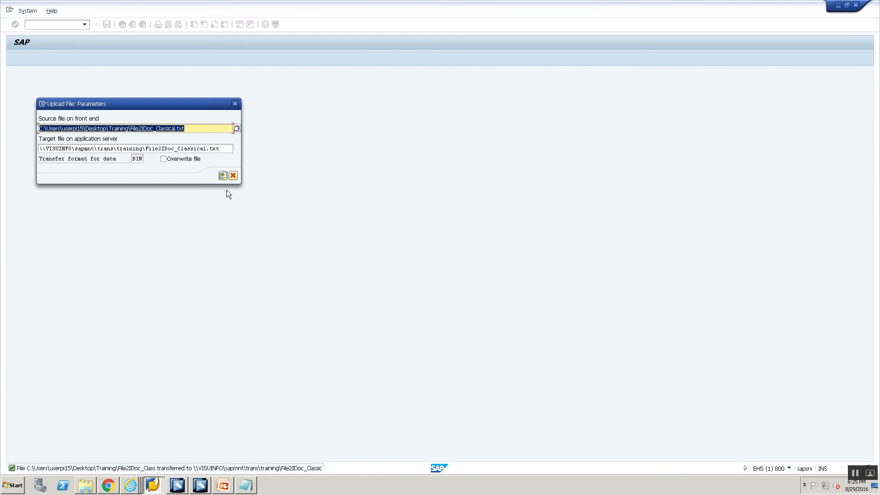
# Switch to the Communication Channel Monitor in Internet Explorer and restart CC_ContentConversion_File2IDoc_Sender_00.
pyautogui.hotkey('alt', 'Tab')
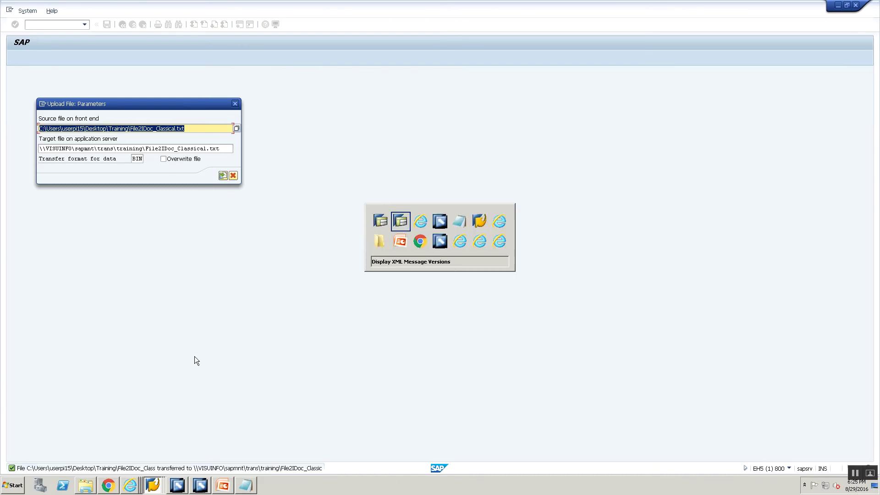
pyautogui.hotkey('alt', 'Tab')
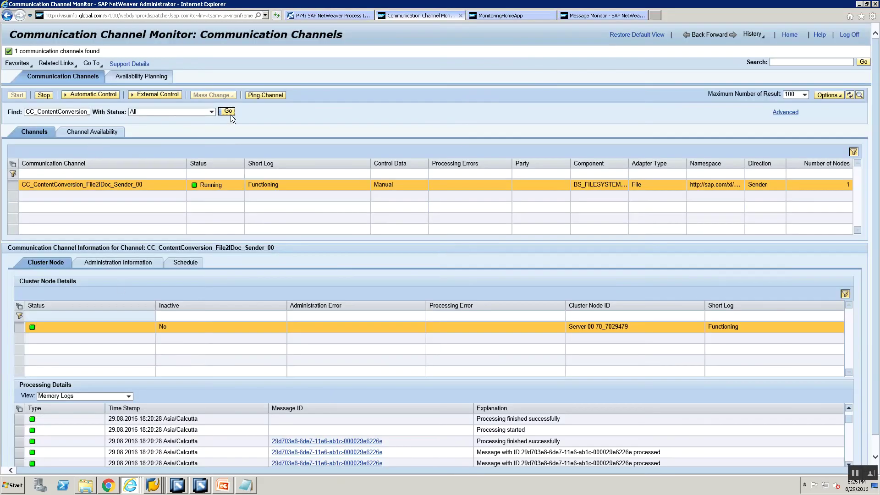
pyautogui.click(44, 95)
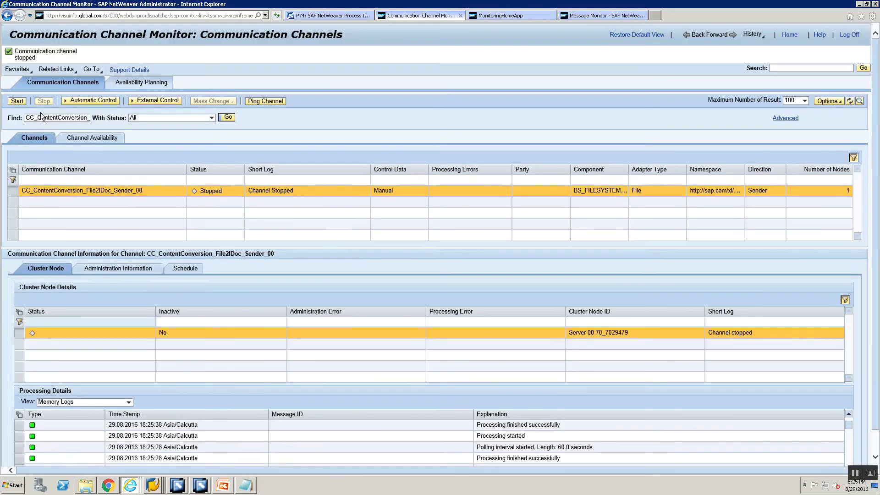
pyautogui.click(16, 101)
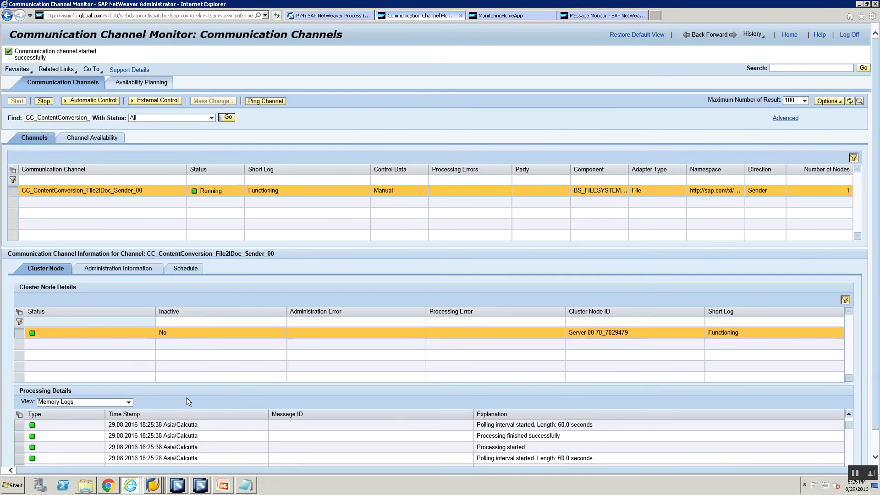
# Switch to the XML message monitor in SAP GUI, refresh the processed messages list and open the message started at 14:55:50.
pyautogui.hotkey('alt', 'Tab')
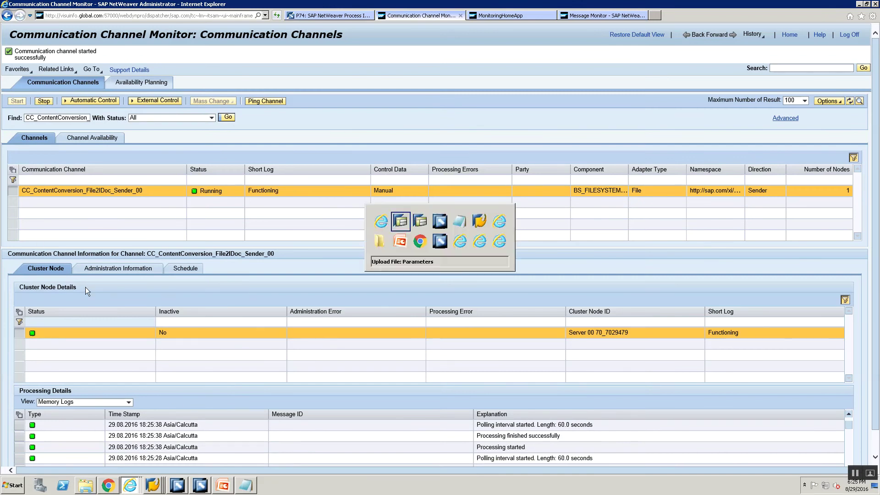
pyautogui.hotkey('alt', 'Tab')
pyautogui.hotkey('alt', 'Tab')
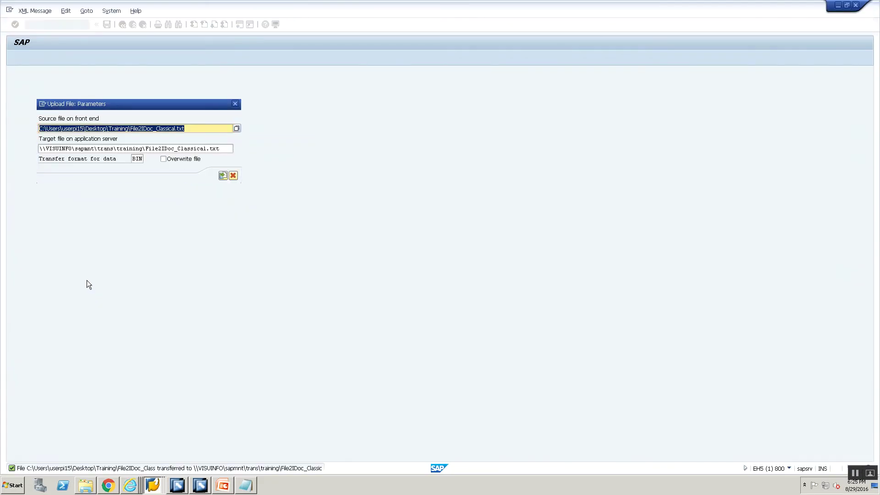
pyautogui.click(123, 25)
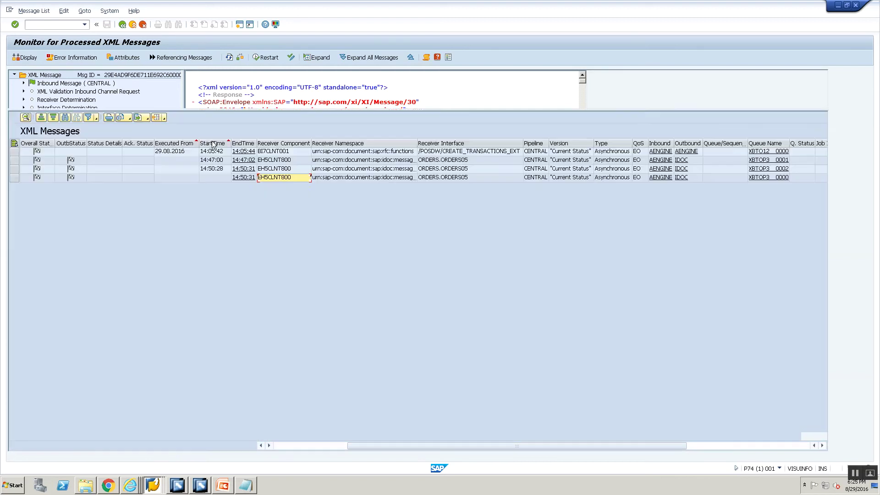
pyautogui.click(229, 57)
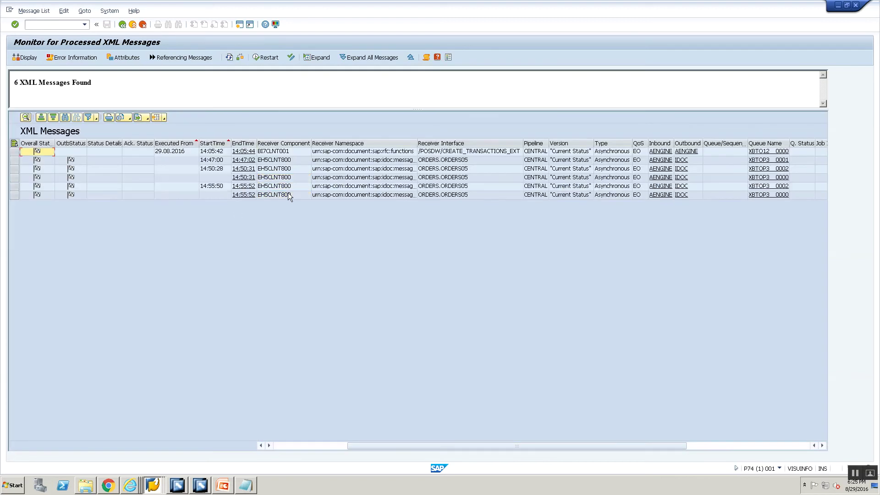
pyautogui.click(284, 186)
pyautogui.press('F7')
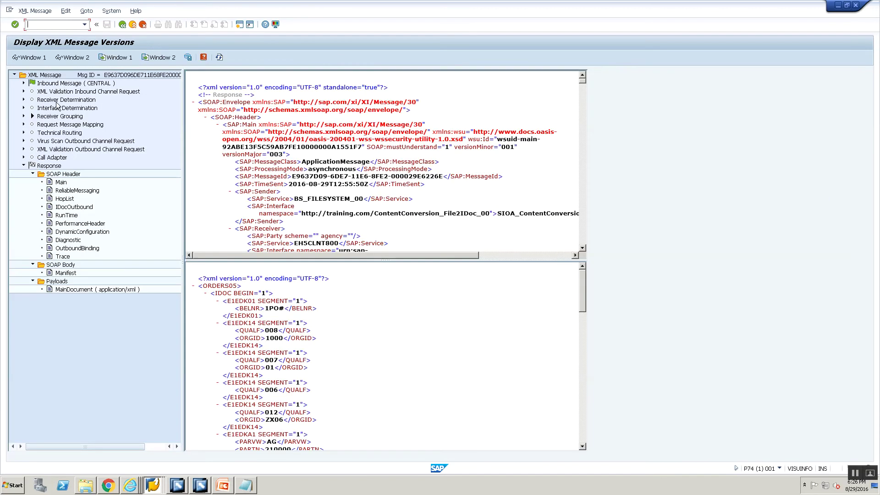
# Examine the DynamicConfiguration in the inbound message's SOAP header and highlight its FileName value.
pyautogui.click(23, 83)
pyautogui.click(33, 92)
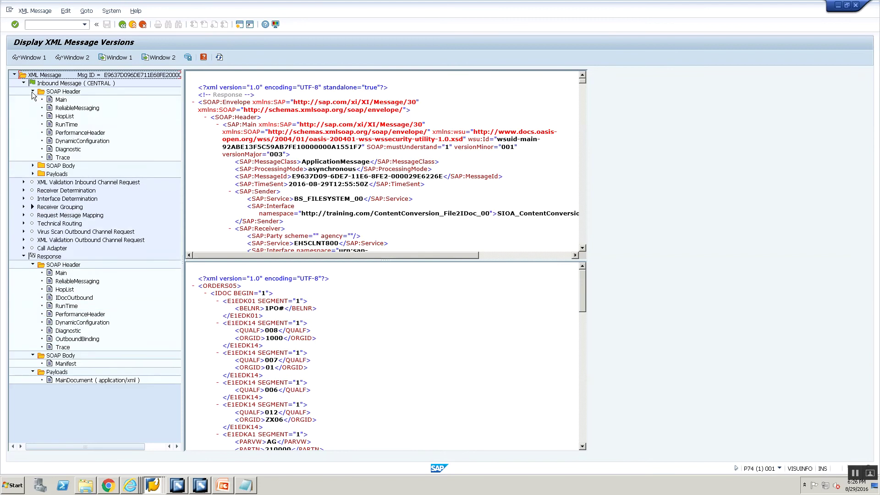
pyautogui.click(61, 142)
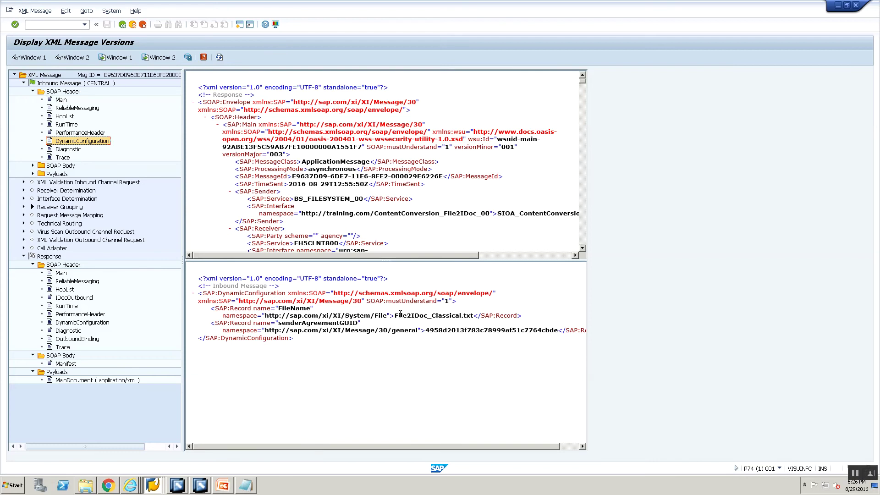
pyautogui.moveTo(395, 316); pyautogui.dragTo(474, 314)
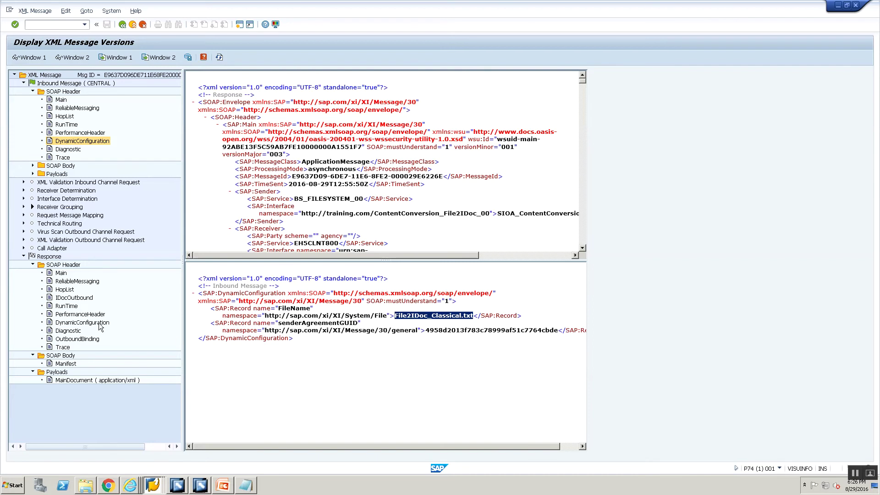
# In the Integration Builder, add Directory, File Type, Source File Size and Source File Time Stamp to the sender channel's message attributes and save.
pyautogui.click(185, 482)
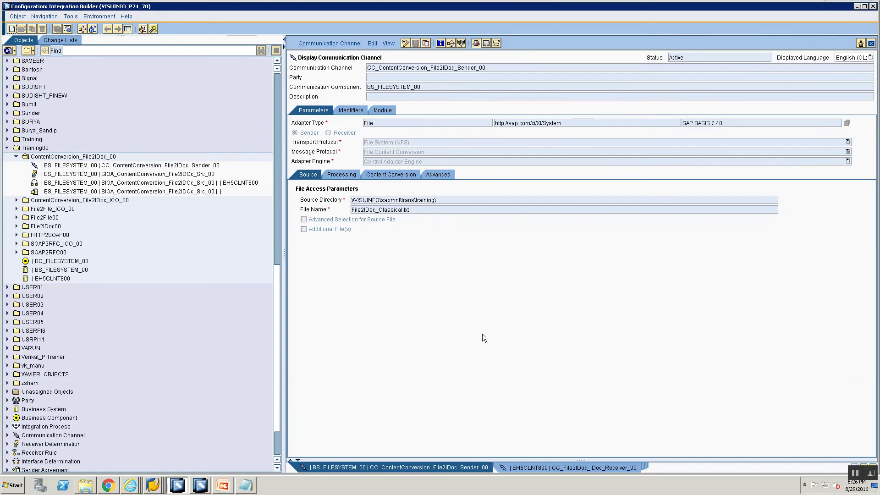
pyautogui.click(425, 175)
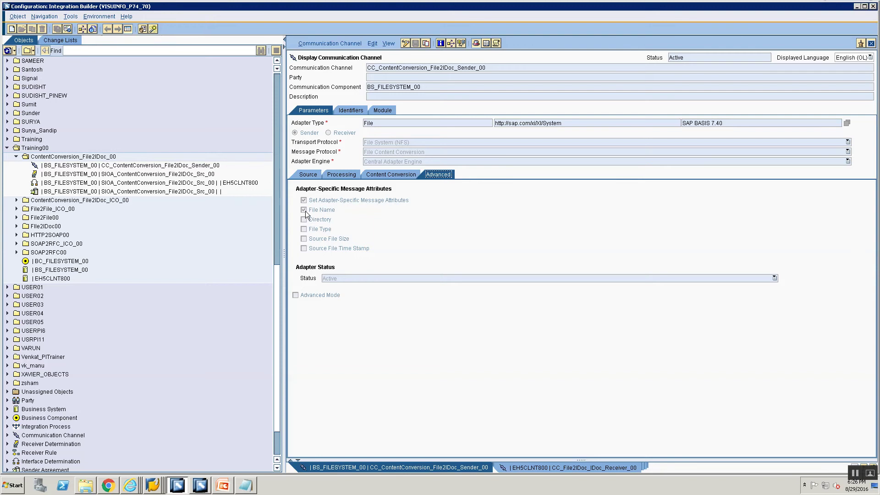
pyautogui.click(405, 45)
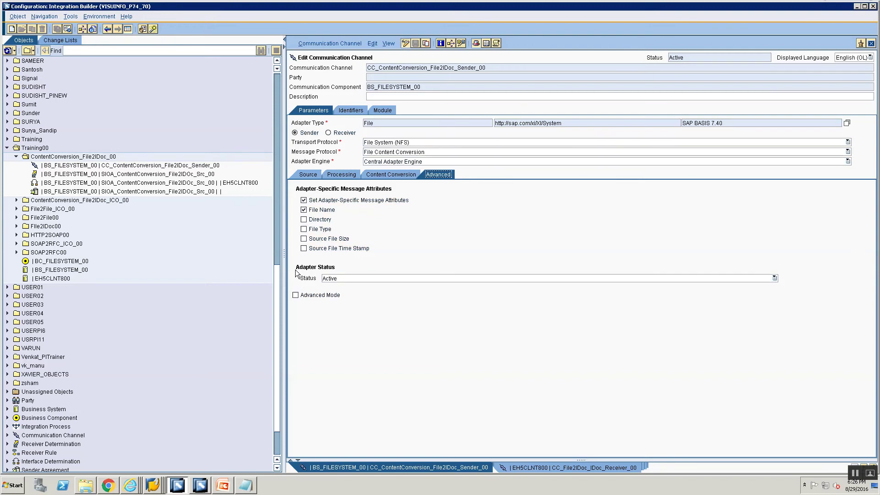
pyautogui.click(321, 221)
pyautogui.click(315, 230)
pyautogui.click(315, 239)
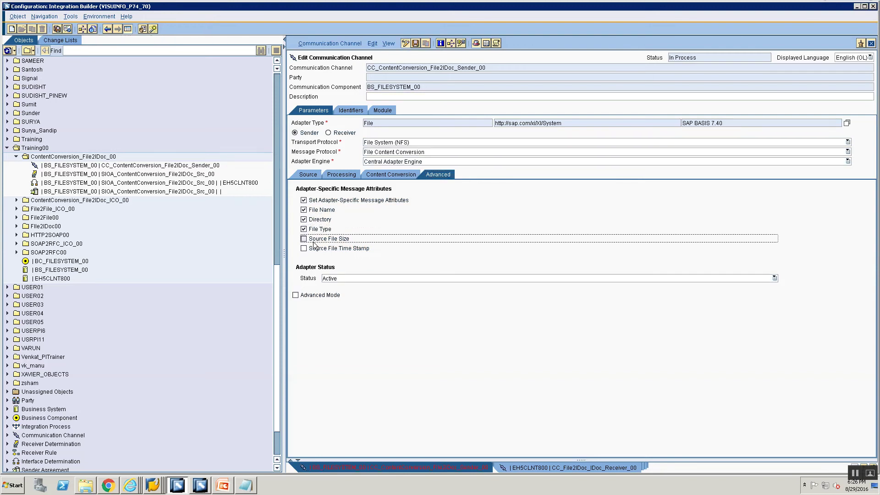
pyautogui.click(315, 249)
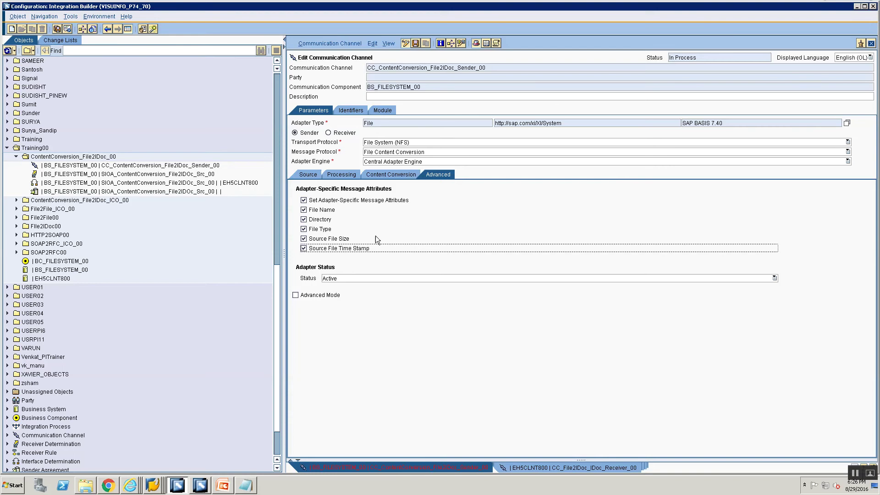
pyautogui.hotkey('ctrl', 's')
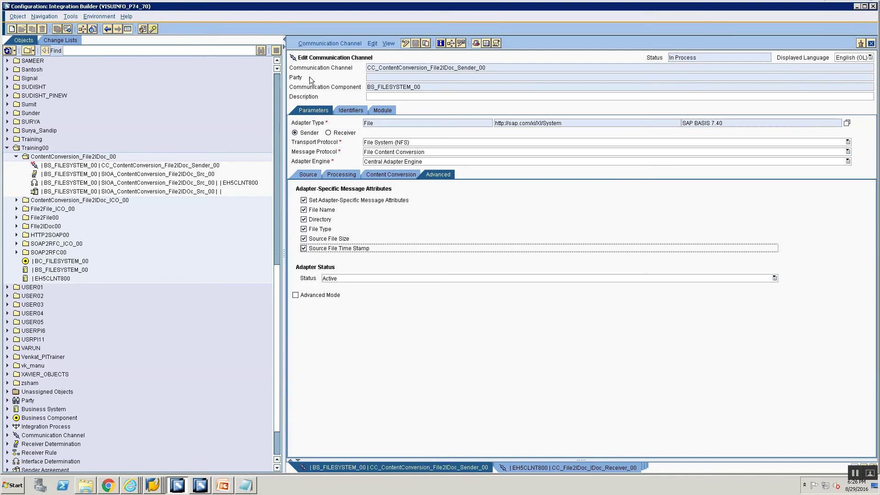
# Activate the change list with the sender channel's additional message attributes and close the confirmation.
pyautogui.click(303, 45)
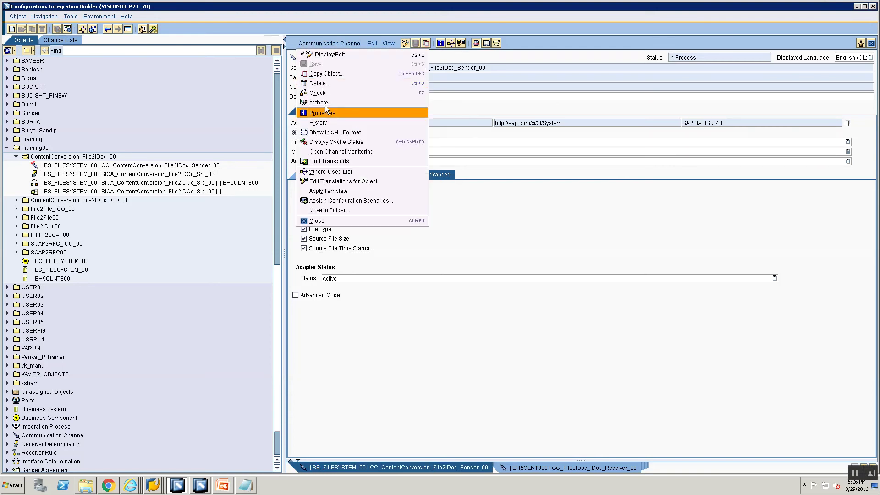
pyautogui.click(323, 102)
pyautogui.click(339, 330)
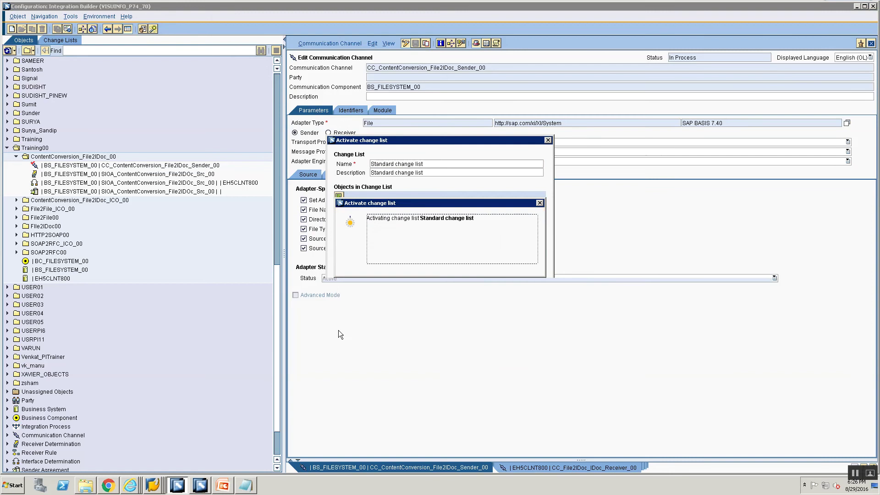
pyautogui.click(364, 274)
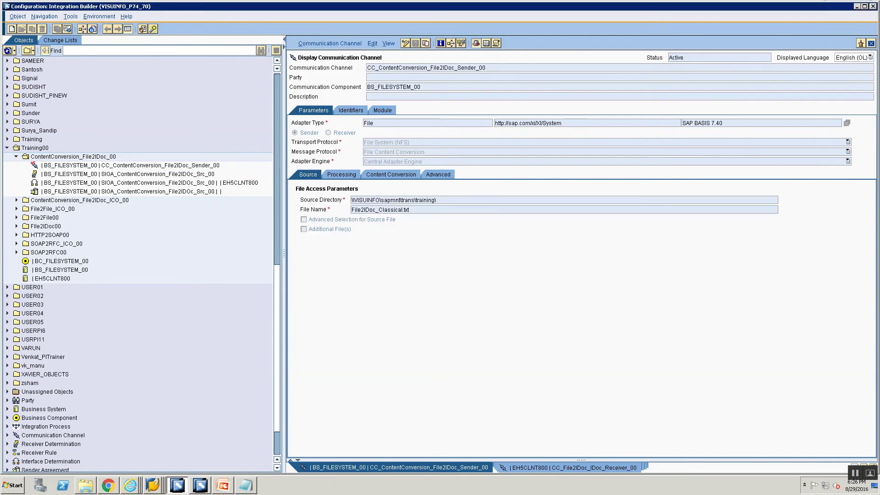
# Switch to the SAP GUI upload dialog and transfer File2IDoc_Classical.txt to the application server's training directory again.
pyautogui.click(153, 485)
pyautogui.click(179, 453)
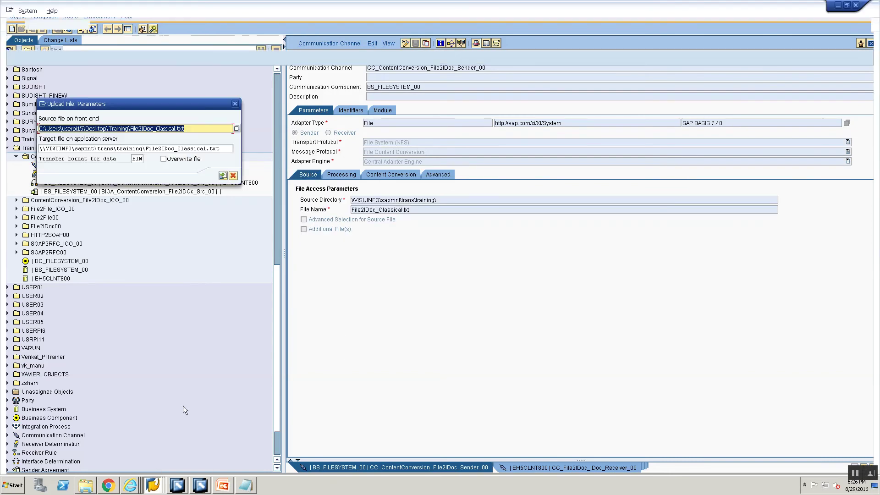
pyautogui.click(223, 176)
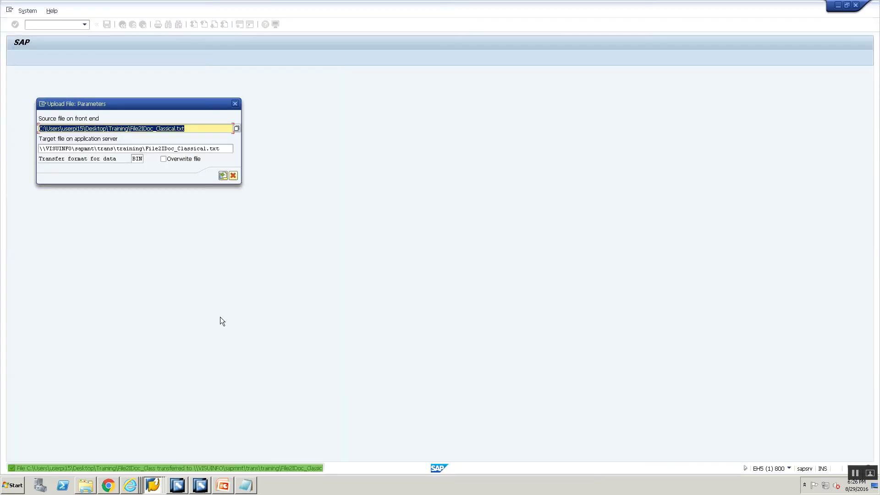
# Switch to the Communication Channel Monitor, stop and restart channel CC_ContentConversion_File2IDoc_Sender_00, and refresh the channel list.
pyautogui.hotkey('alt', 'Tab')
pyautogui.hotkey('alt', 'Tab')
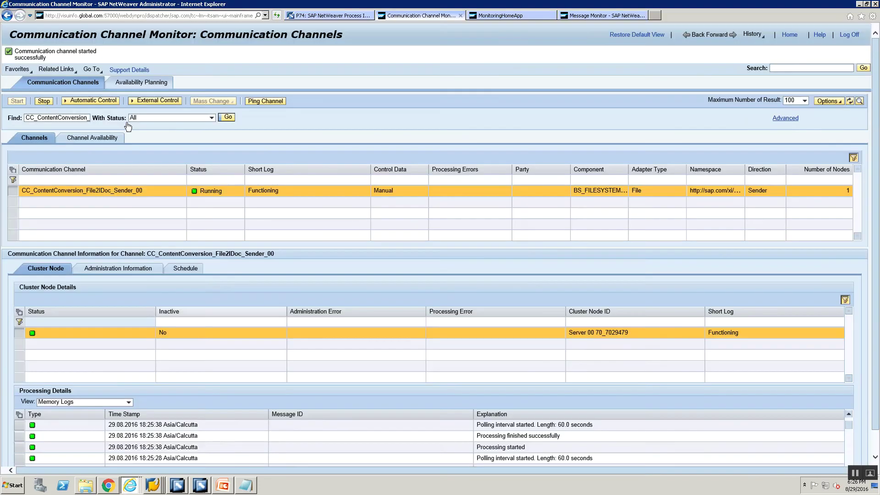
pyautogui.click(44, 101)
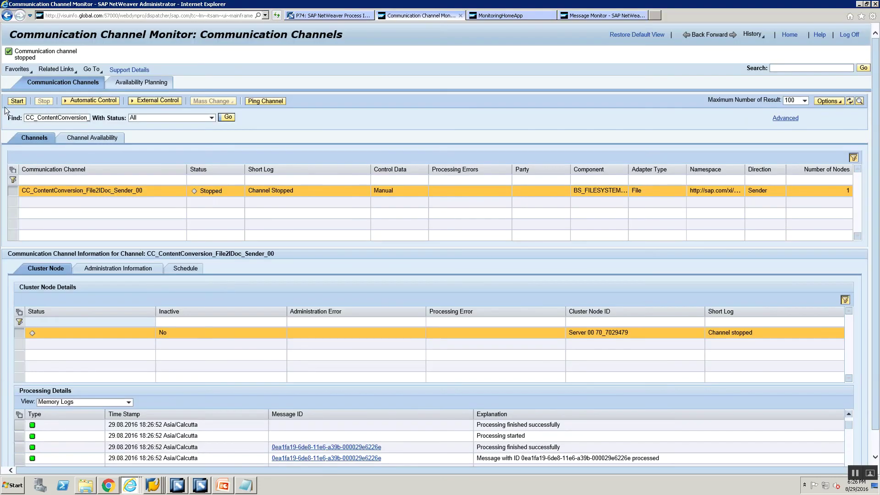
pyautogui.click(17, 101)
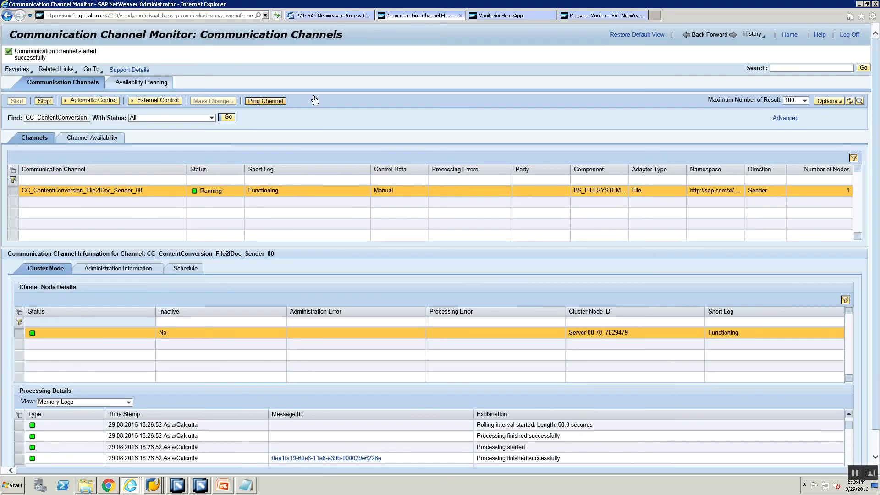
pyautogui.click(227, 118)
# Switch to the processed XML messages monitor, refresh the list, and open the newest message's DynamicConfiguration in the Response SOAP header.
pyautogui.hotkey('alt', 'Tab')
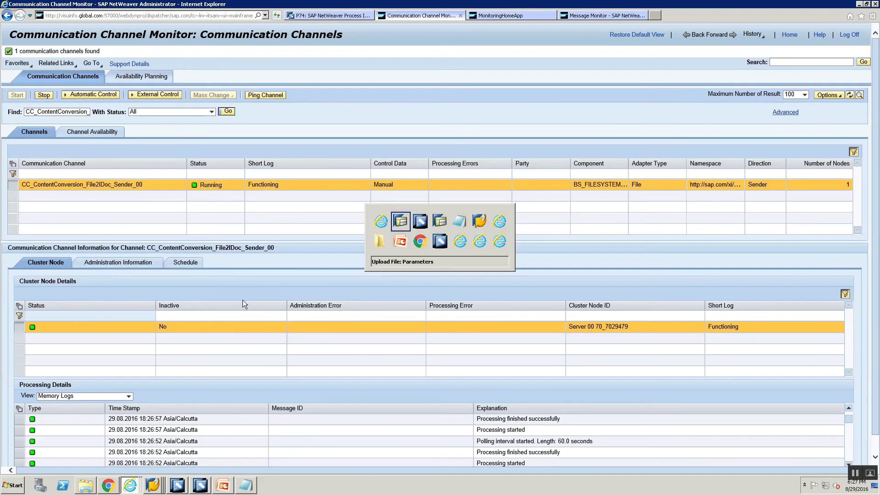
pyautogui.hotkey('alt', 'Tab')
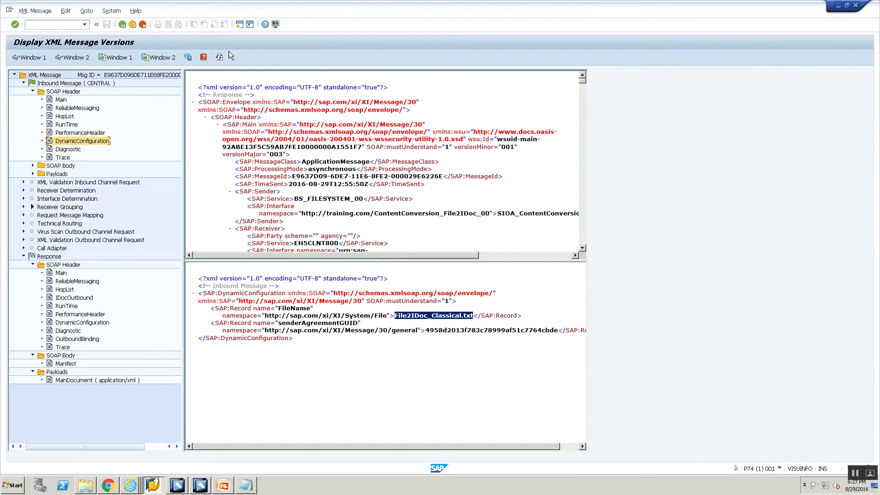
pyautogui.click(122, 25)
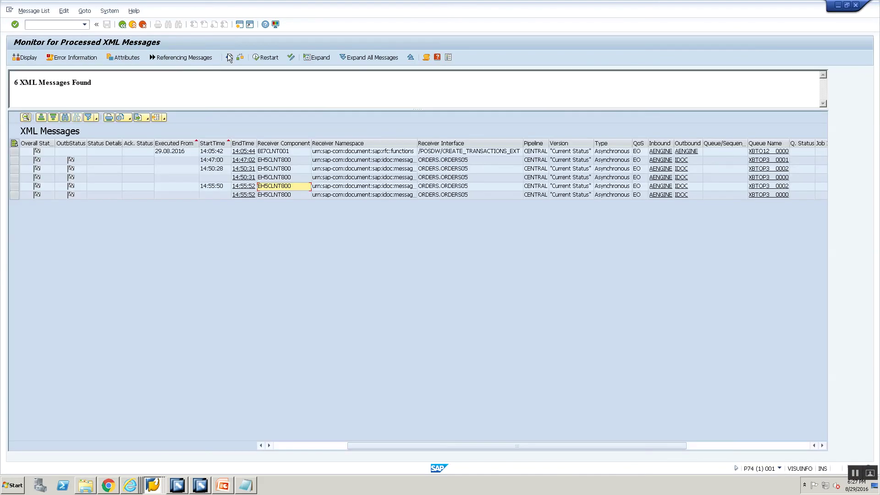
pyautogui.click(230, 57)
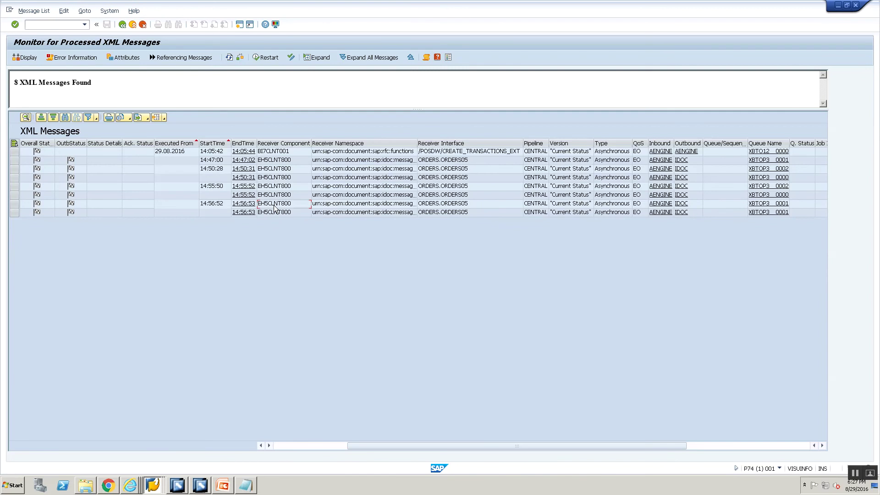
pyautogui.doubleClick(274, 204)
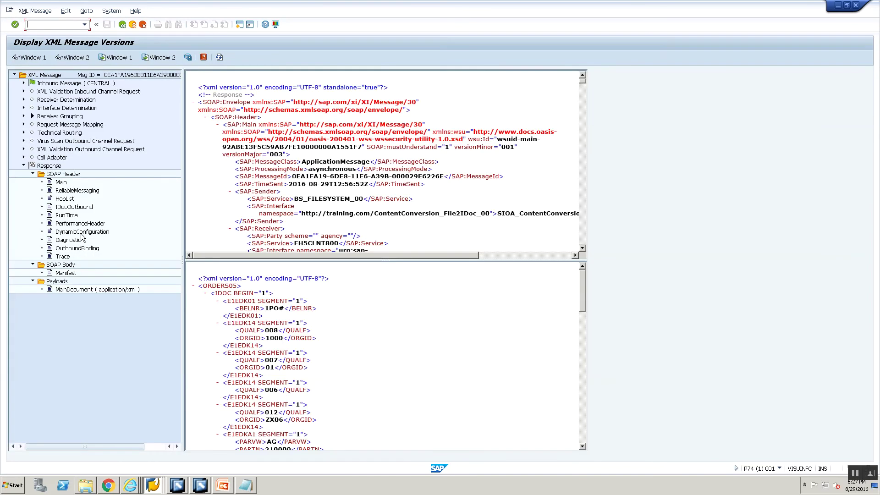
pyautogui.click(82, 232)
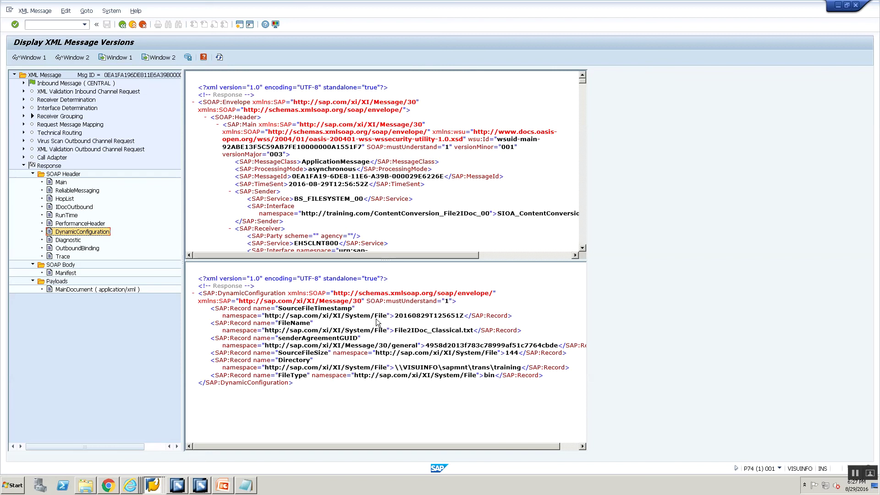
# Examine the SourceFileTimestamp, FileName, SourceFileSize, Directory and FileType records in the DynamicConfiguration by highlighting their names and values.
pyautogui.doubleClick(286, 323)
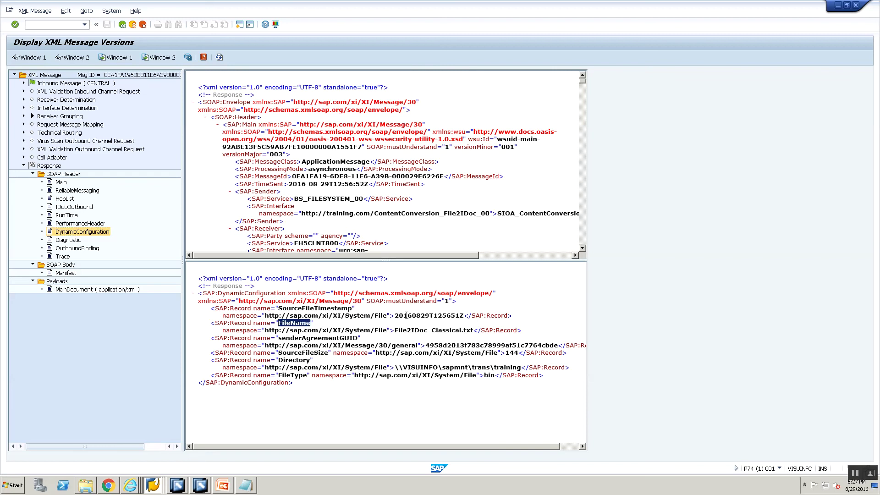
pyautogui.doubleClick(321, 309)
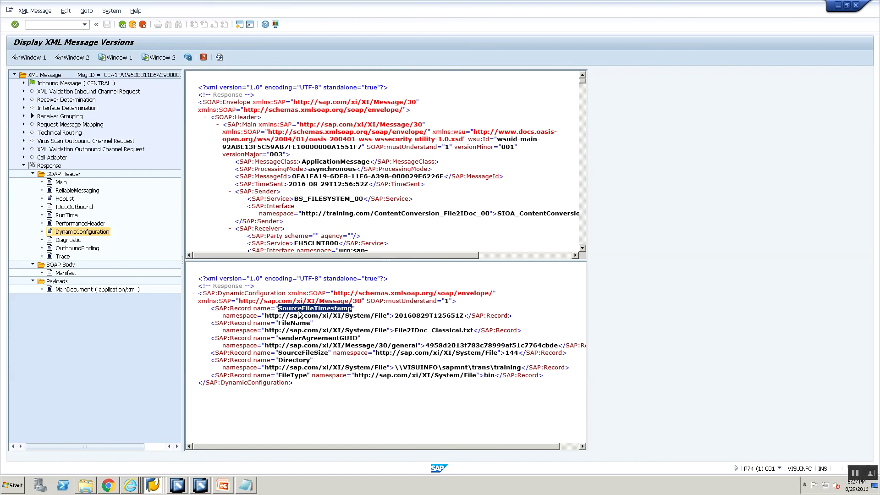
pyautogui.doubleClick(421, 316)
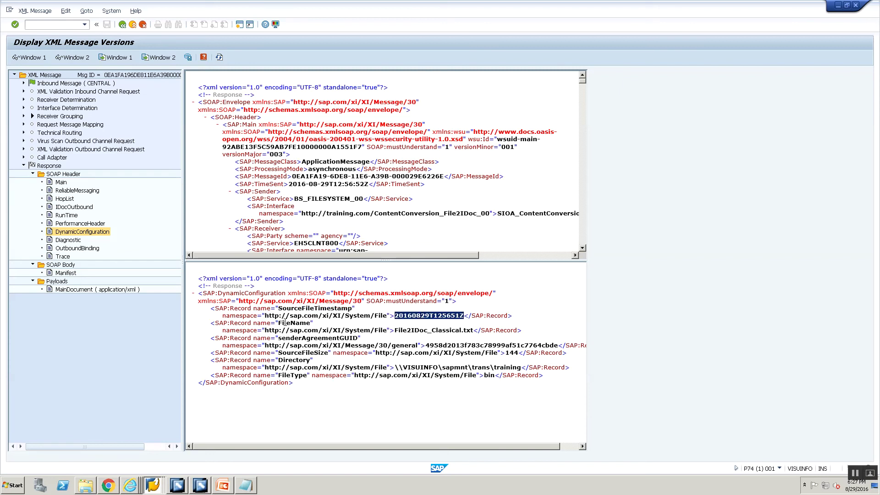
pyautogui.doubleClick(294, 323)
pyautogui.doubleClick(432, 330)
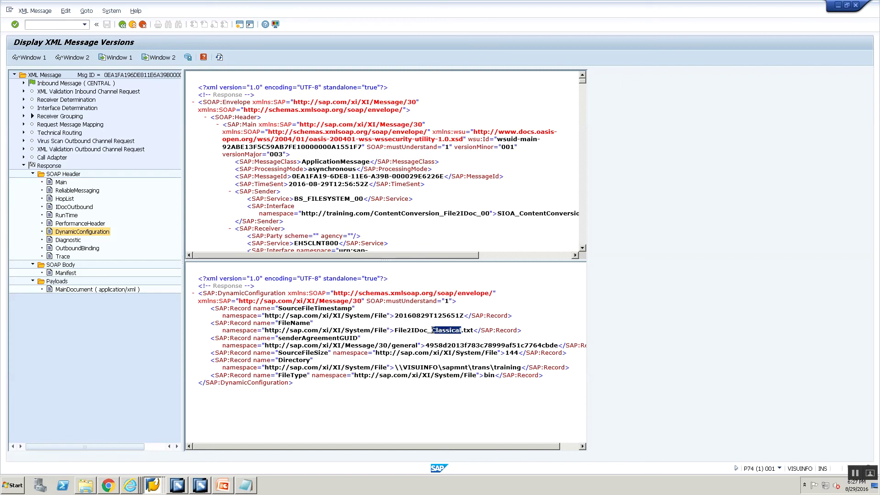
pyautogui.doubleClick(293, 352)
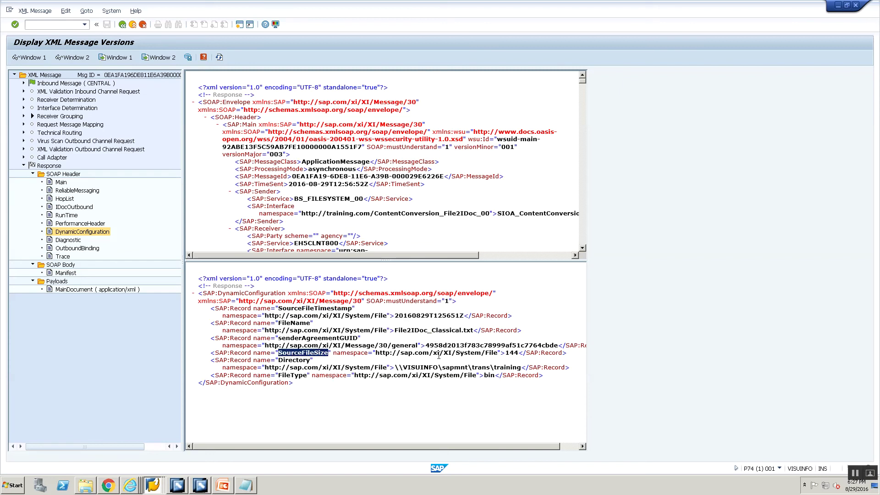
pyautogui.doubleClick(511, 352)
pyautogui.doubleClick(281, 361)
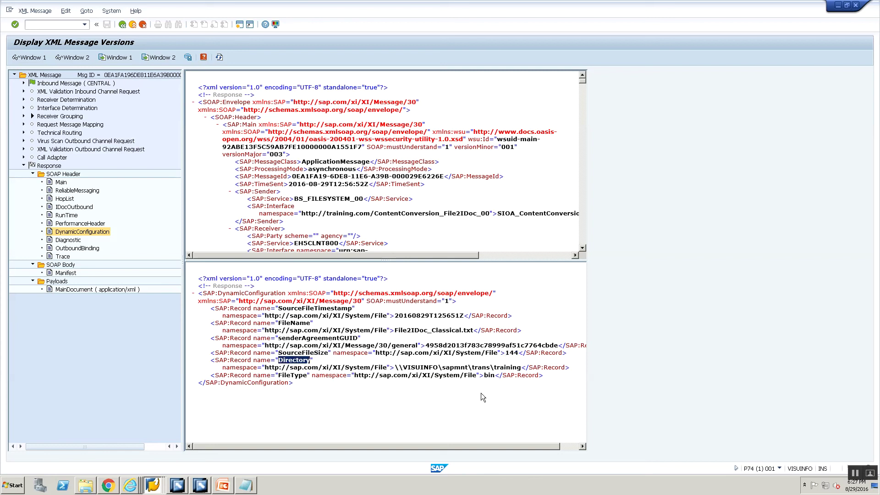
pyautogui.doubleClick(440, 368)
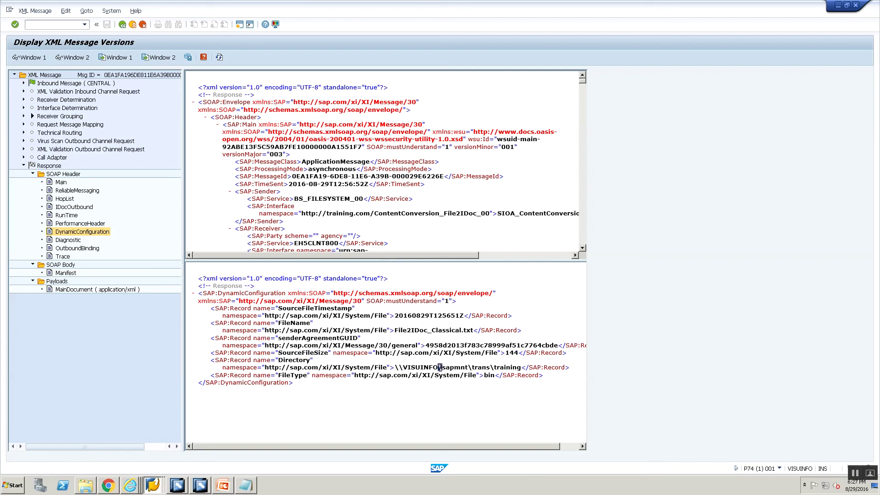
pyautogui.doubleClick(273, 380)
pyautogui.doubleClick(291, 375)
pyautogui.click(494, 380)
# Switch to the Integration Builder and review the sender channel's Advanced, Source and Processing parameters.
pyautogui.click(177, 484)
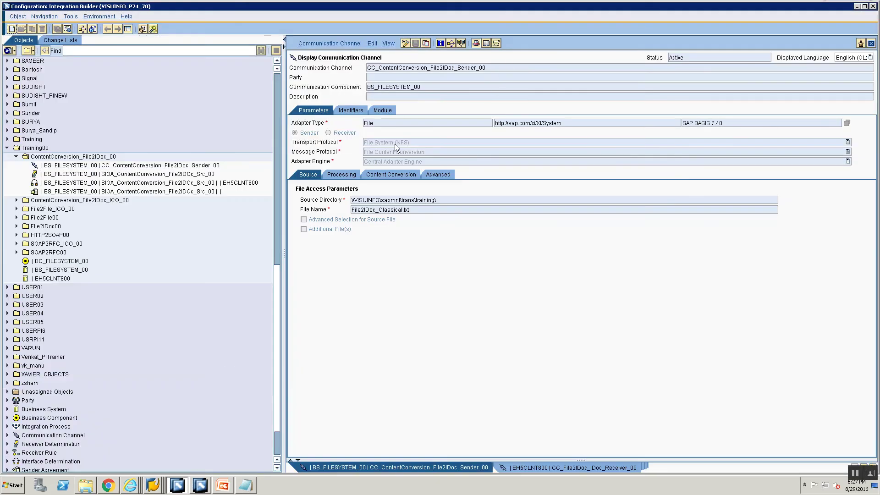
pyautogui.click(447, 174)
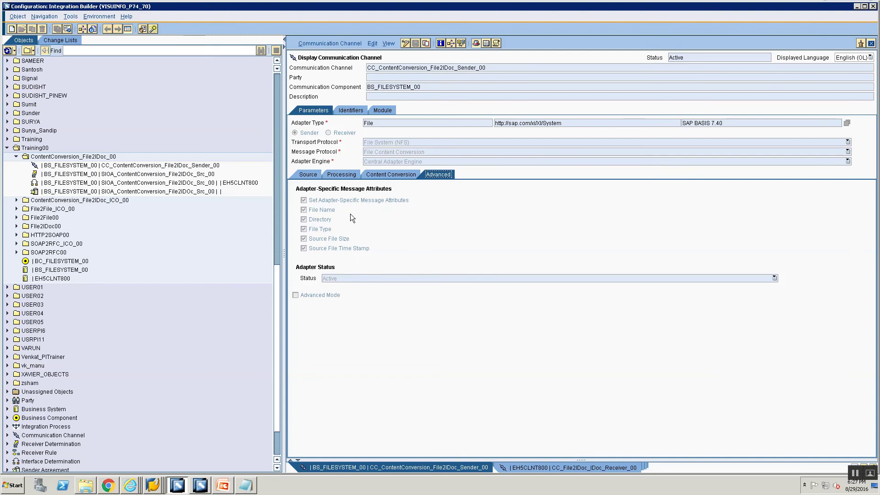
pyautogui.click(310, 175)
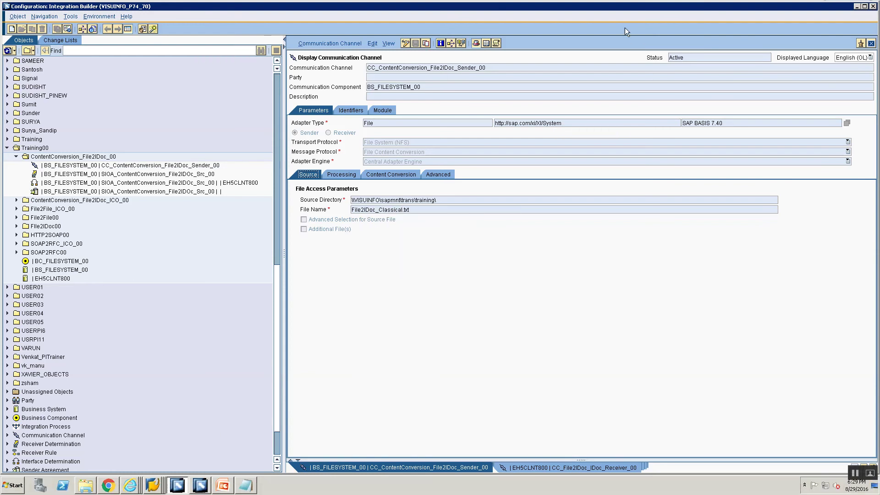
pyautogui.doubleClick(617, 3)
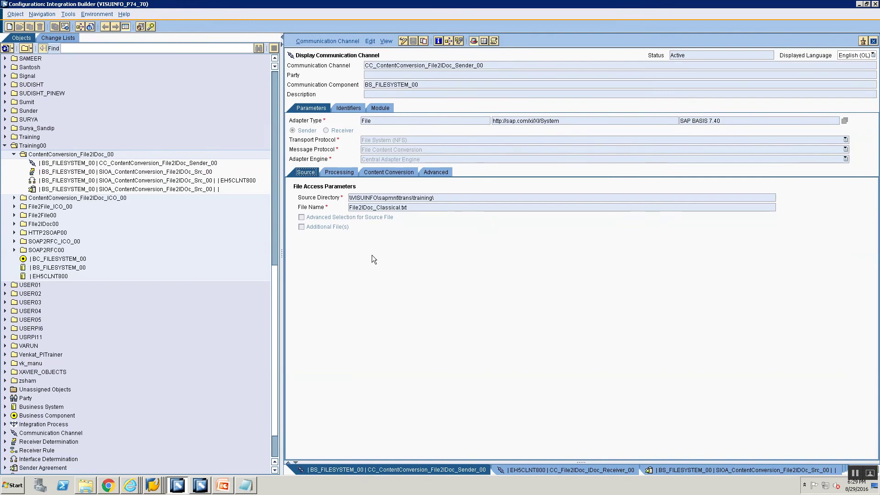
pyautogui.click(331, 176)
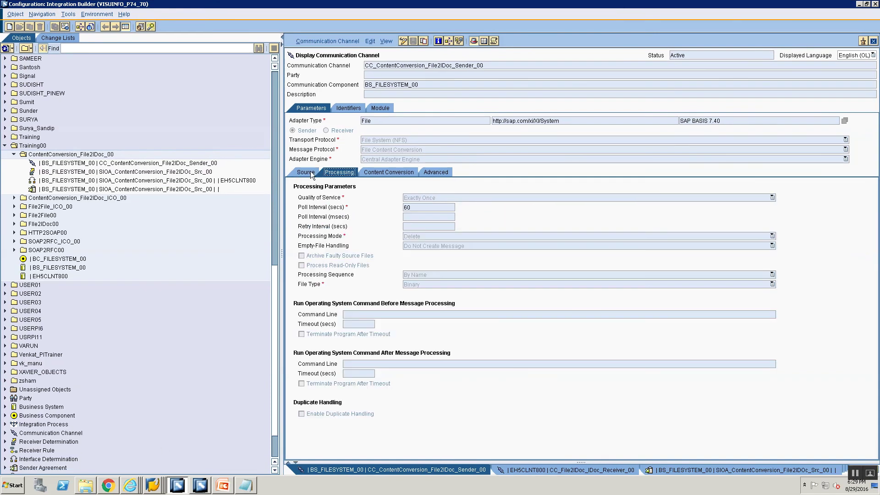
pyautogui.click(306, 172)
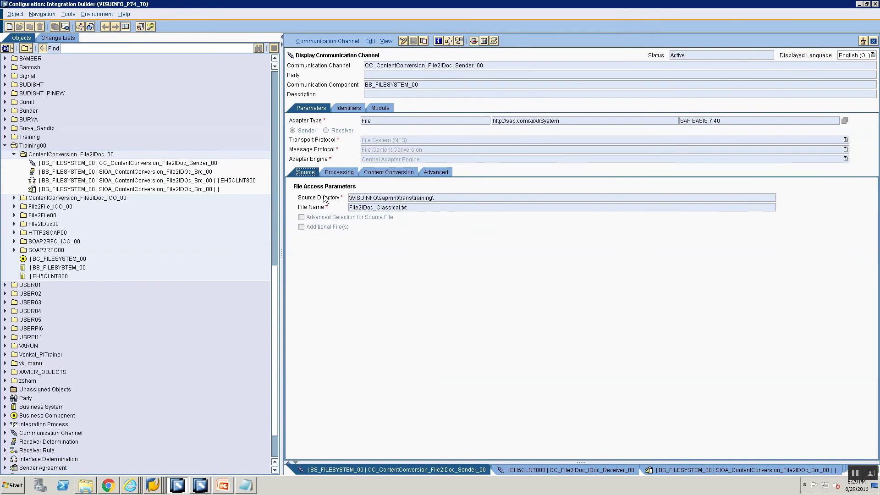
# Open the sender channel for editing and try out the Advanced Selection for Source File and Additional File(s) options, clearing both again.
pyautogui.click(405, 43)
pyautogui.click(335, 218)
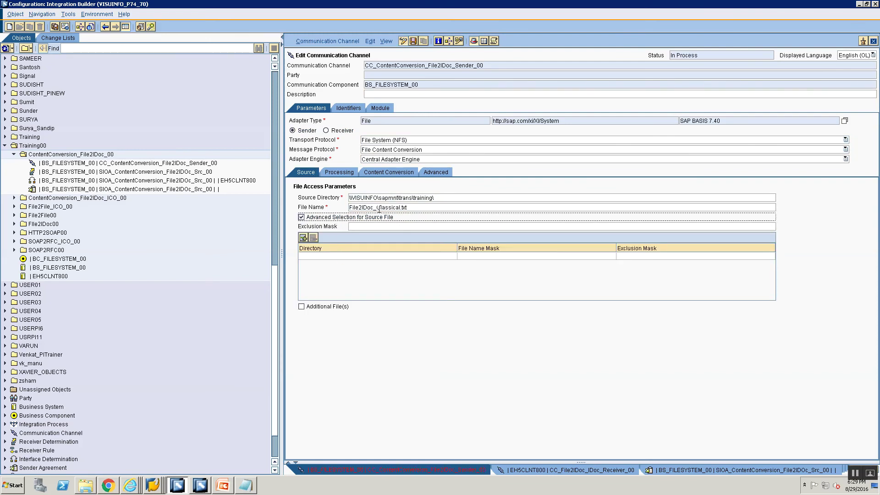
pyautogui.click(359, 227)
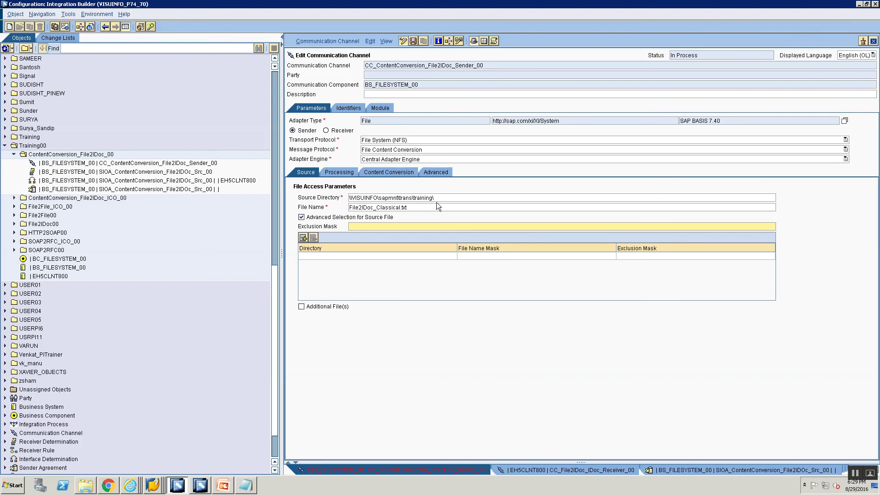
pyautogui.click(414, 198)
pyautogui.hotkey('ctrl', 'a')
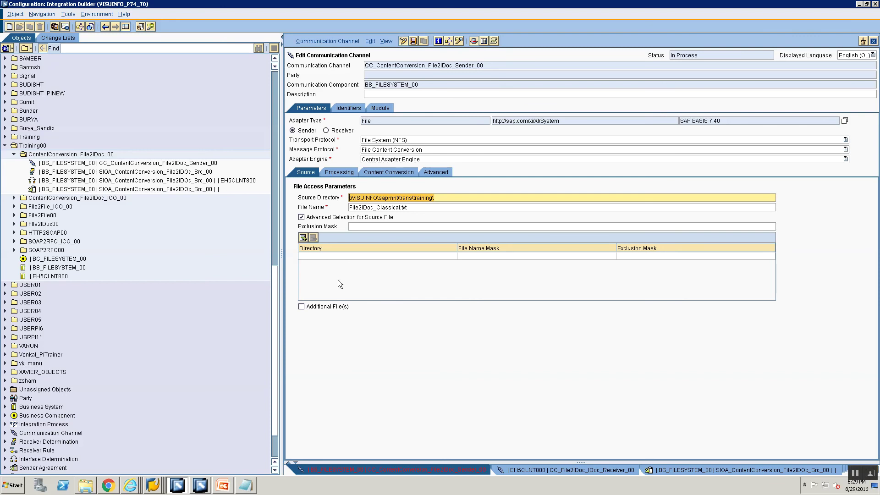
pyautogui.click(314, 307)
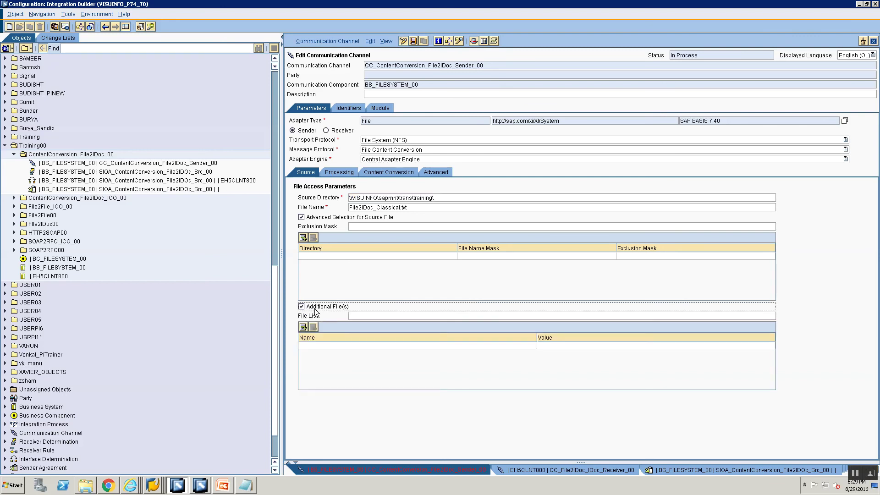
pyautogui.click(315, 310)
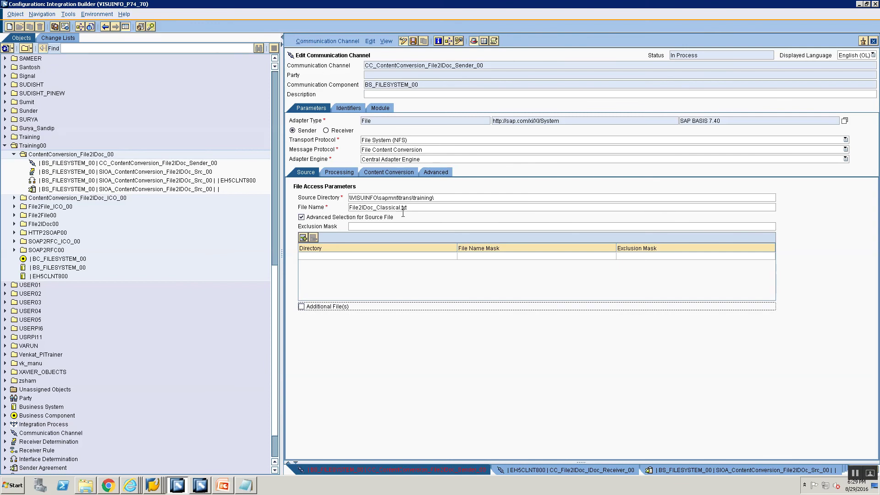
pyautogui.click(303, 238)
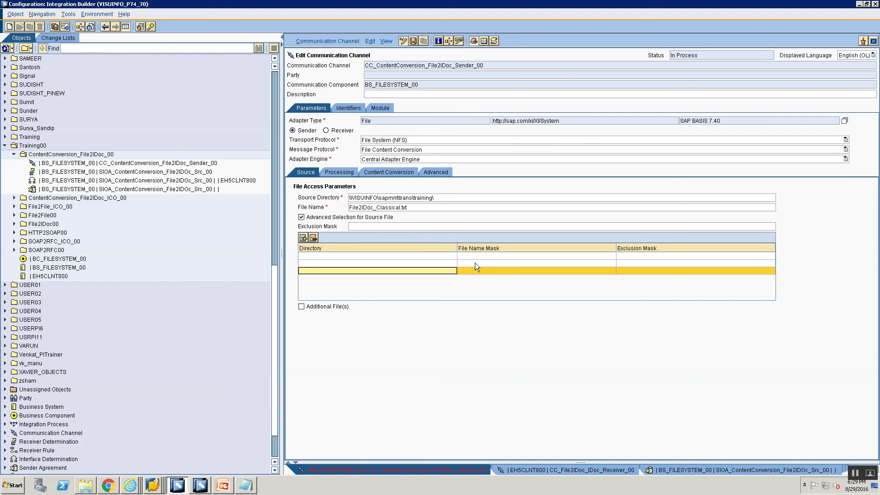
pyautogui.click(301, 217)
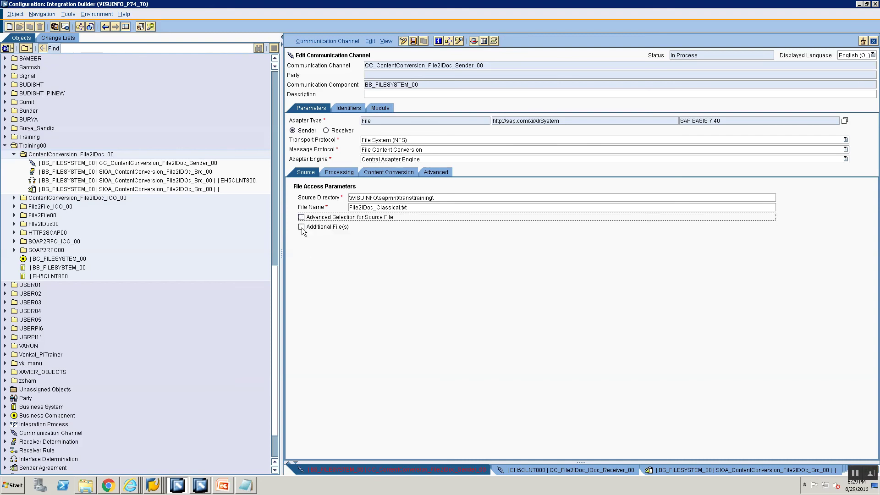
pyautogui.click(301, 227)
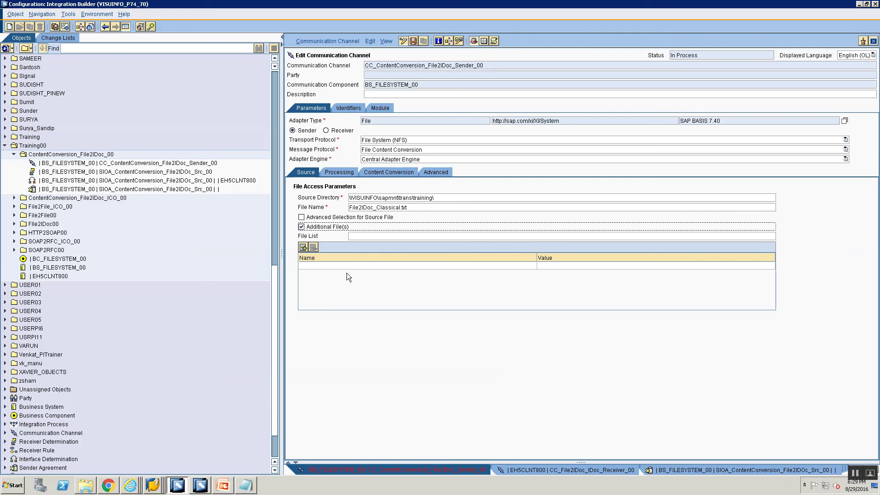
pyautogui.click(332, 229)
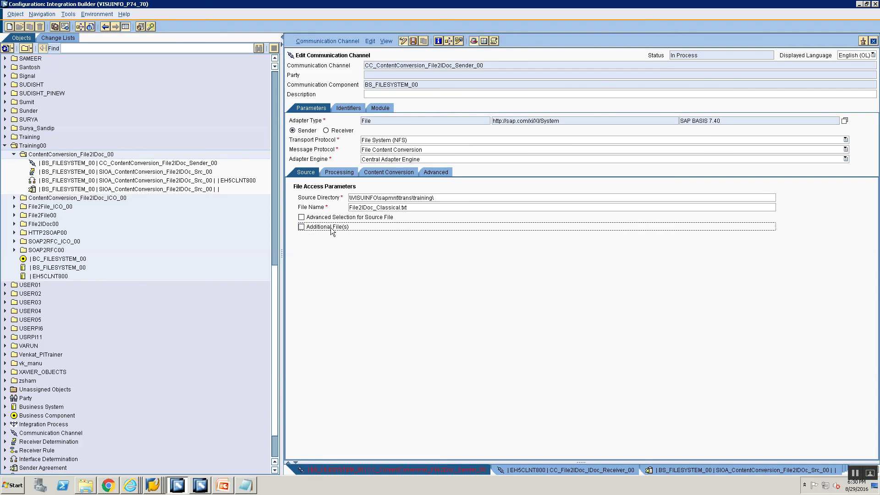
# Review the sender channel's processing parameters and adapter-specific message attributes in edit mode.
pyautogui.click(337, 173)
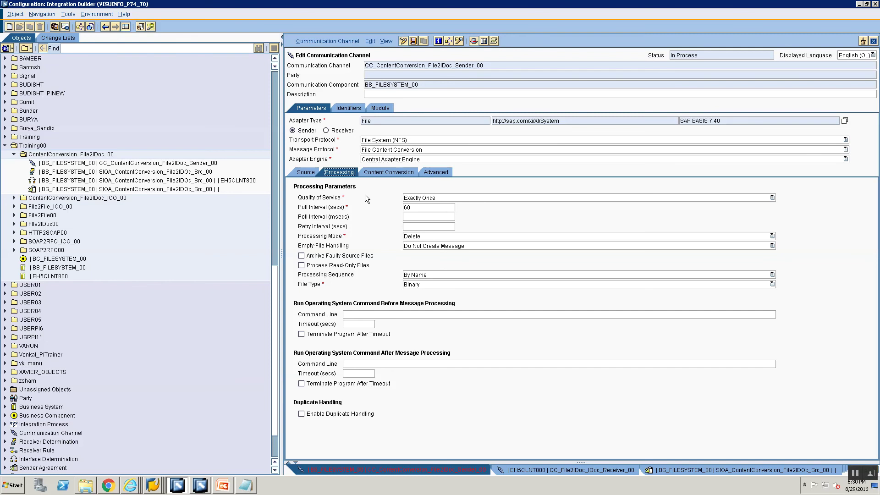
pyautogui.click(423, 174)
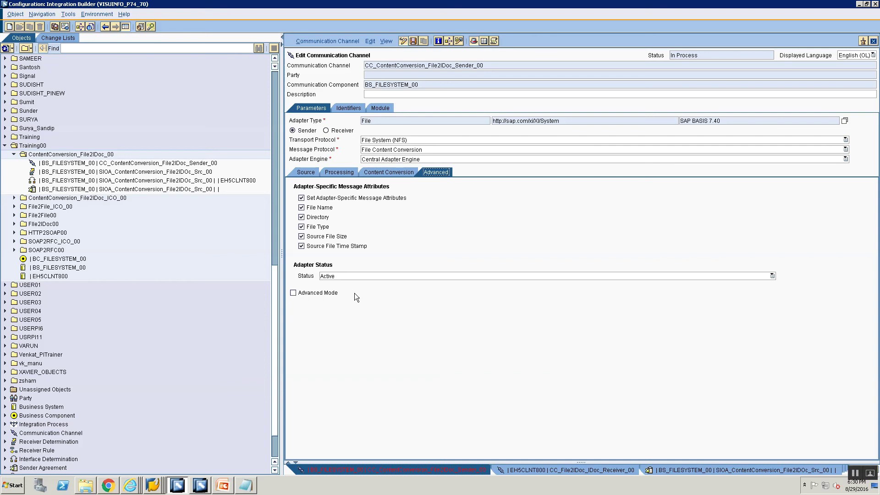
# Switch to Chrome and search the web for "SAP PI Sender file adapter help.sap.com" on a new page.
pyautogui.click(108, 484)
pyautogui.hotkey('ctrl', 't')
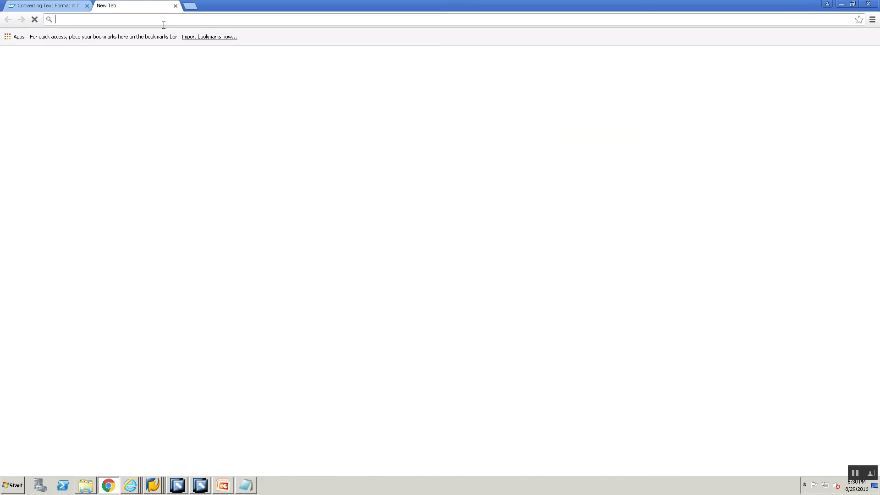
pyautogui.write('S')
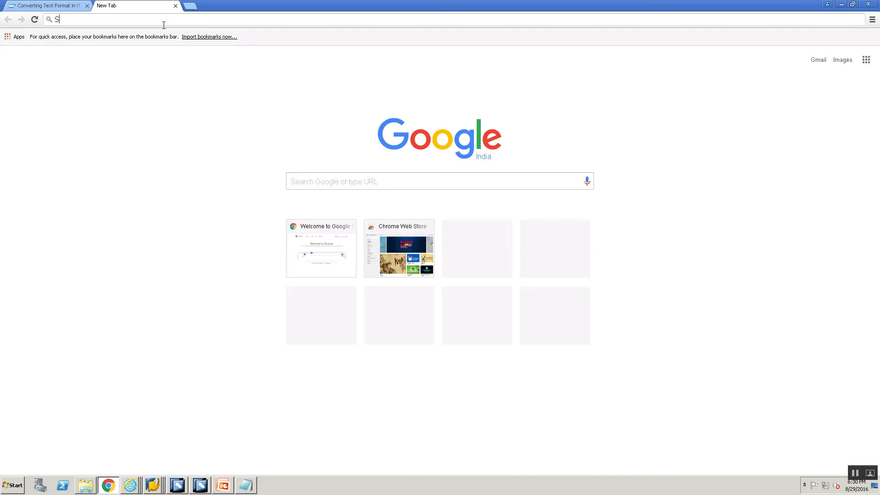
pyautogui.write('AP PI ')
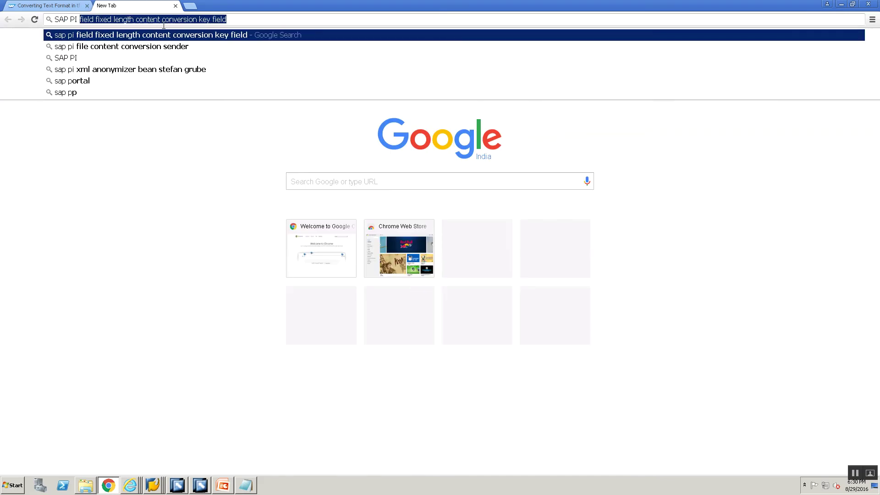
pyautogui.write('Sender file adap')
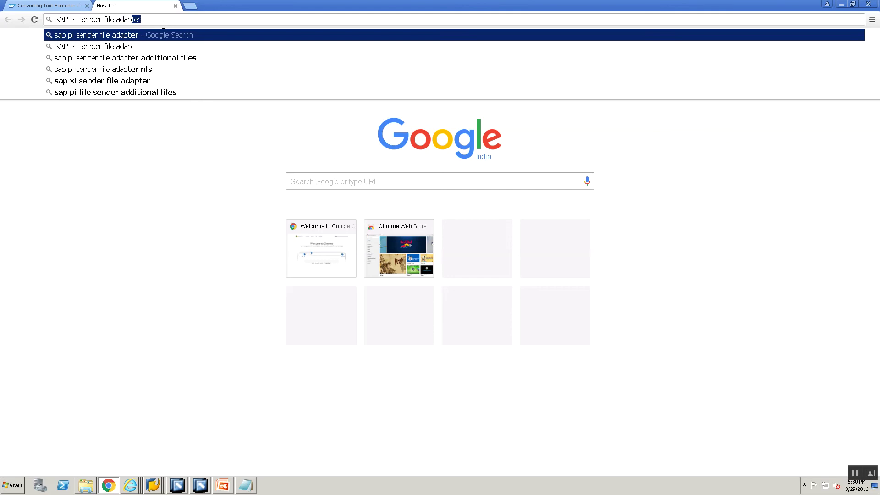
pyautogui.write('ter hel')
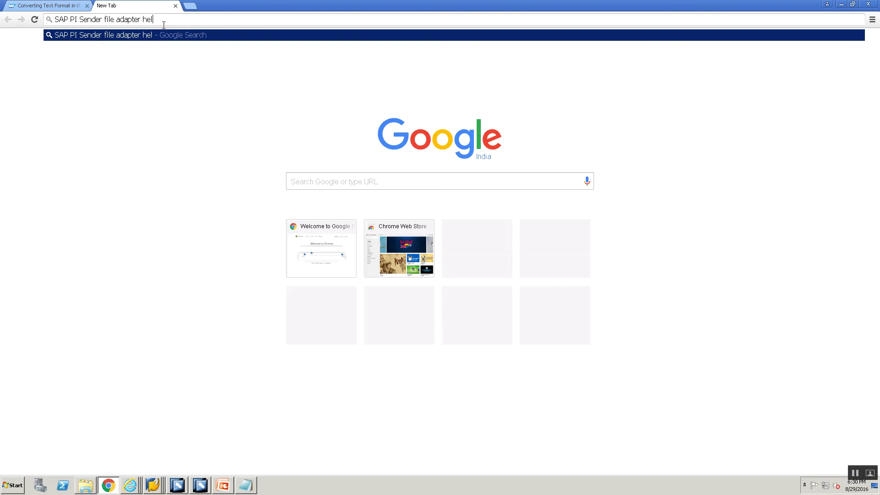
pyautogui.write('p.sap.com')
pyautogui.press('Return')
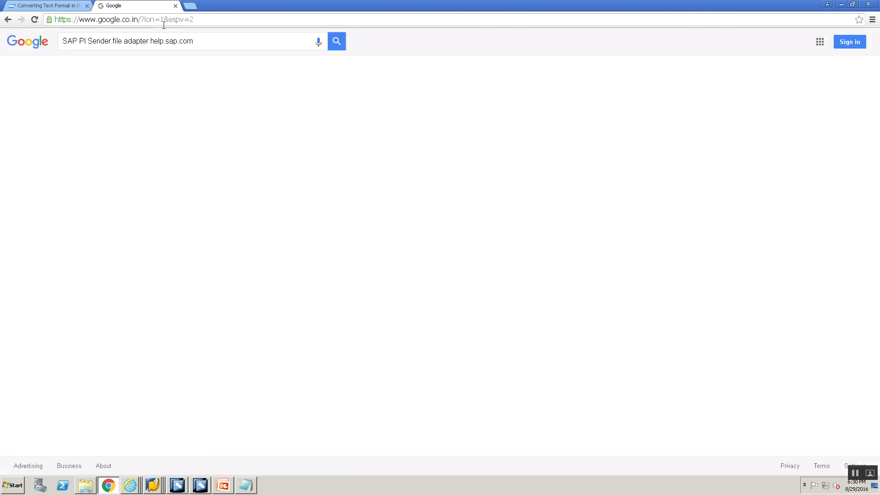
# Open the Configuring the Sender File Adapter help page, review its adapter-specific message attributes section, and return to the channel in the Integration Builder.
pyautogui.click(105, 114)
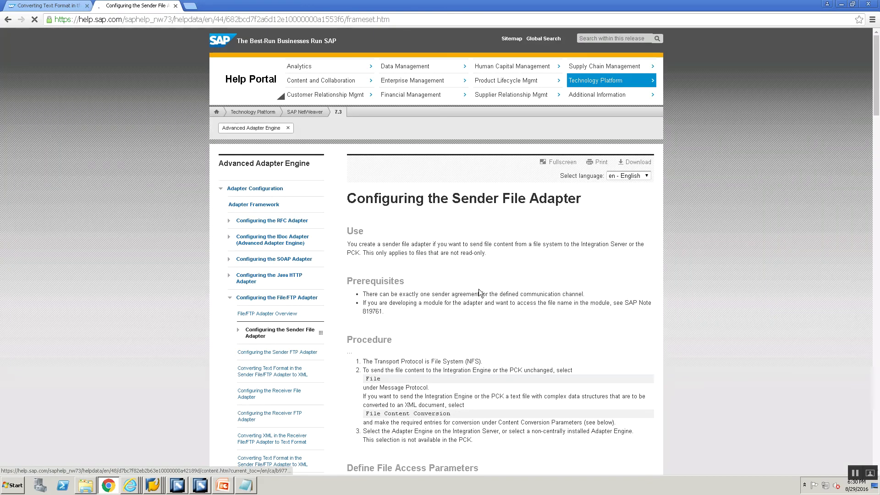
pyautogui.scroll(-20, 478, 288)
pyautogui.scroll(-8, 477, 286)
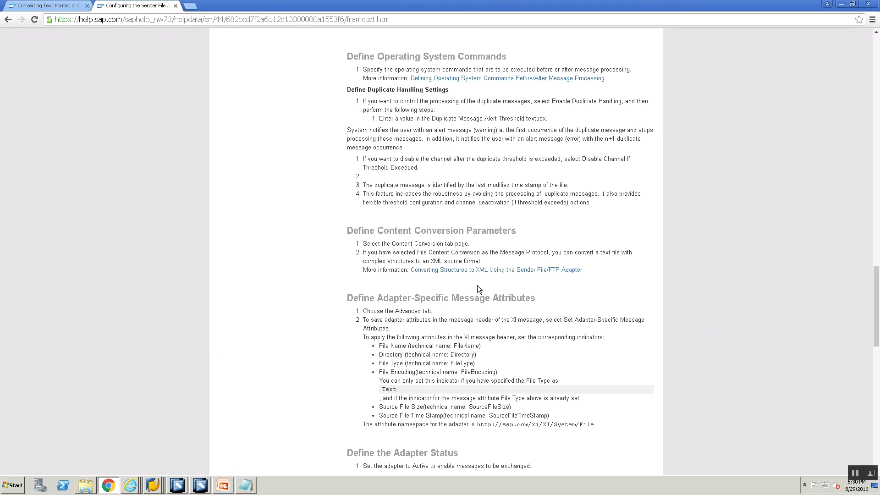
pyautogui.hotkey('alt', 'Tab')
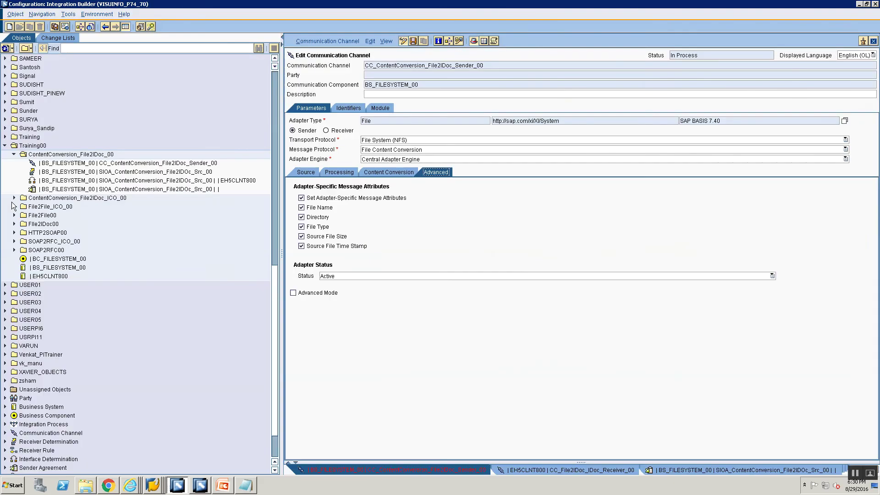
pyautogui.hotkey('alt', 'Tab')
pyautogui.hotkey('alt', 'Tab')
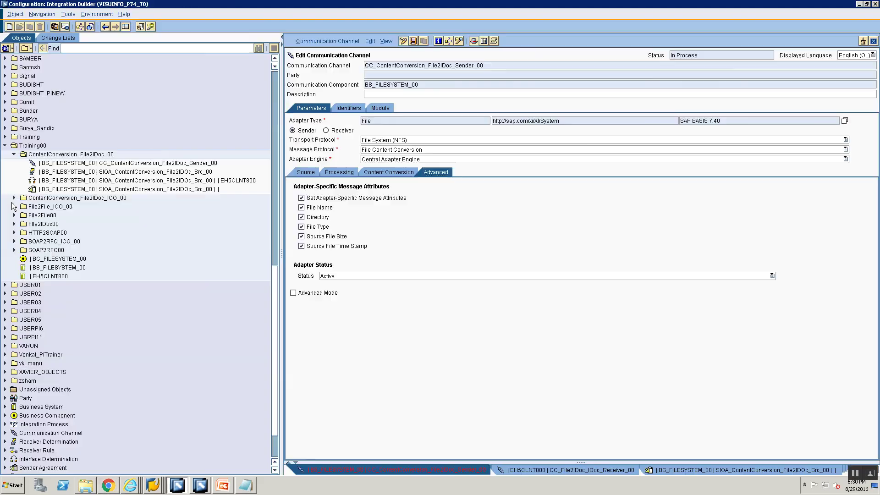